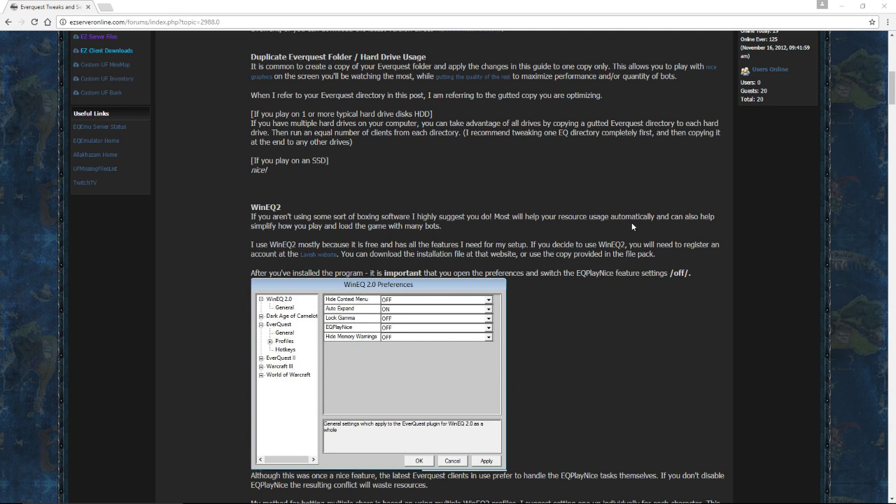
Check the EQPlayNice setting in WinEQ 2.0's general EverQuest preferences, and leave the preferences without making changes.
{"action": "scroll", "coordinate": [465, 223], "scroll_direction": "down", "scroll_amount": 2}
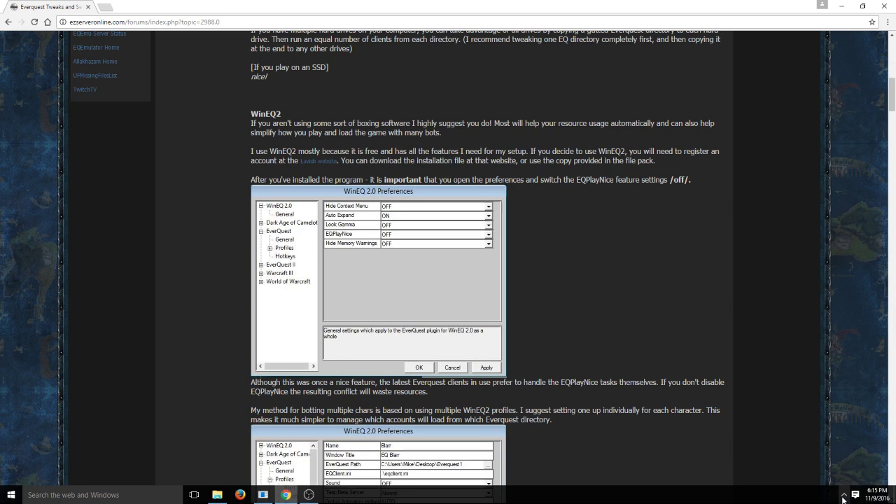
{"action": "left_click", "coordinate": [844, 495]}
{"action": "right_click", "coordinate": [875, 439]}
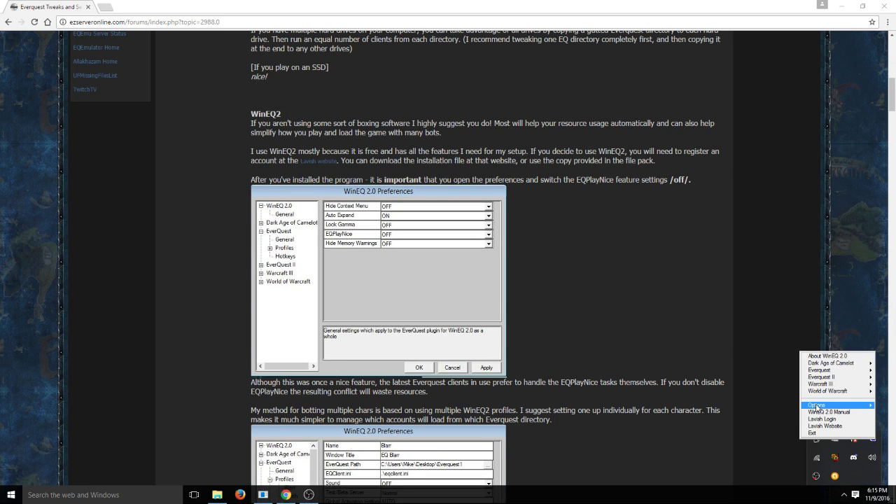
{"action": "mouse_move", "coordinate": [818, 408]}
{"action": "left_click", "coordinate": [771, 408]}
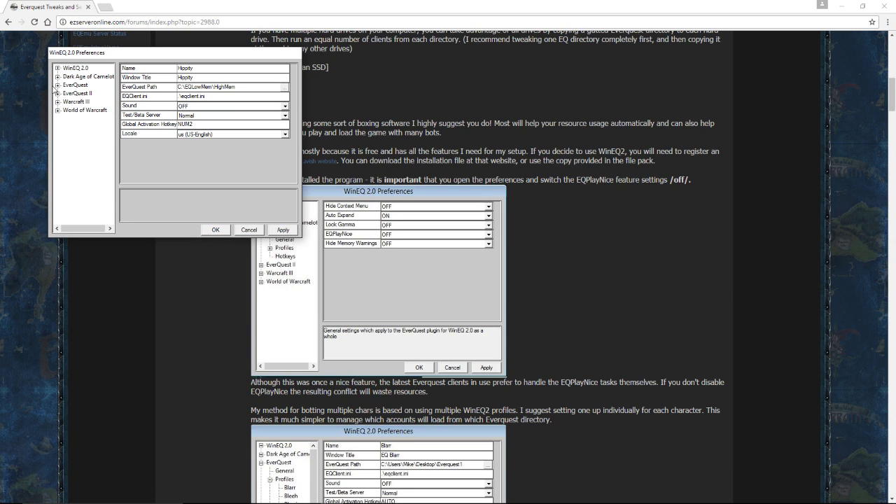
{"action": "left_click", "coordinate": [57, 85]}
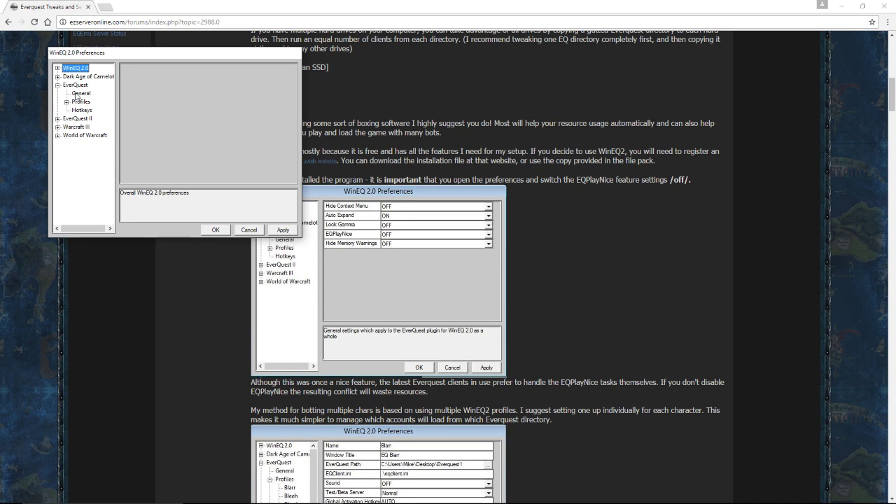
{"action": "left_click", "coordinate": [80, 93]}
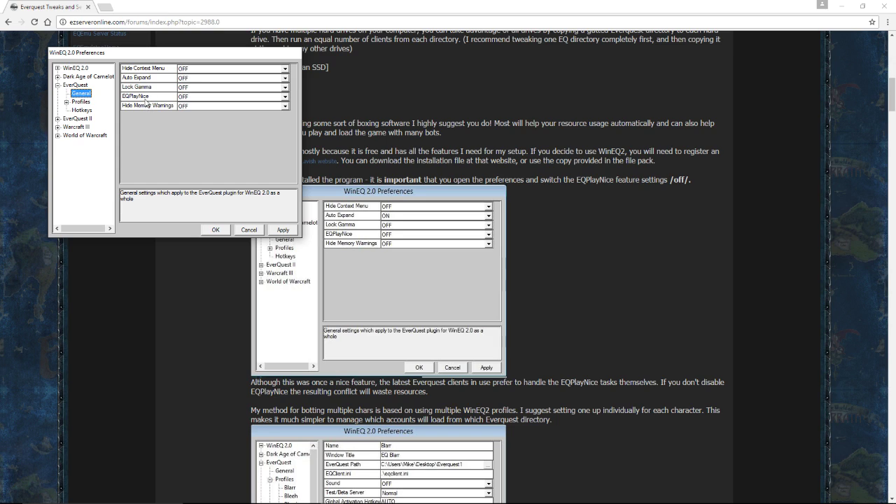
{"action": "left_click", "coordinate": [249, 231]}
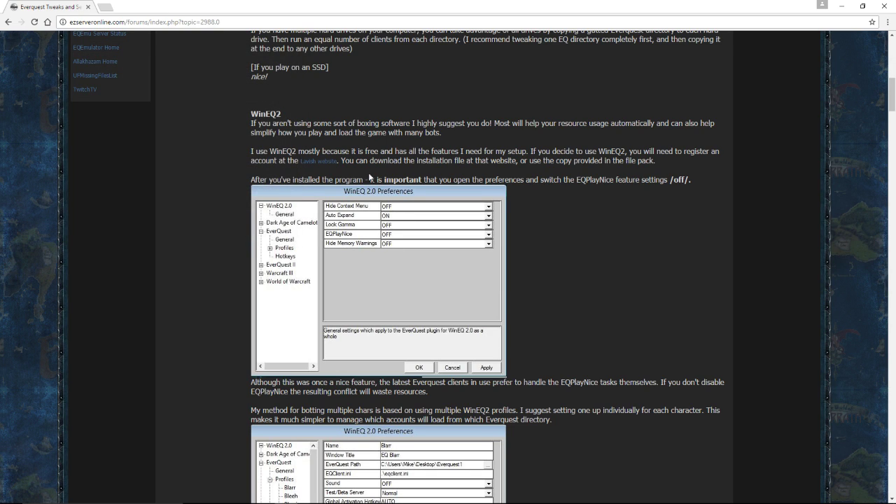
Read the guide through to the Editing Global Load File section, and bring up the HighMem folder in File Explorer below the instructions.
{"action": "scroll", "coordinate": [476, 147], "scroll_direction": "down", "scroll_amount": 4}
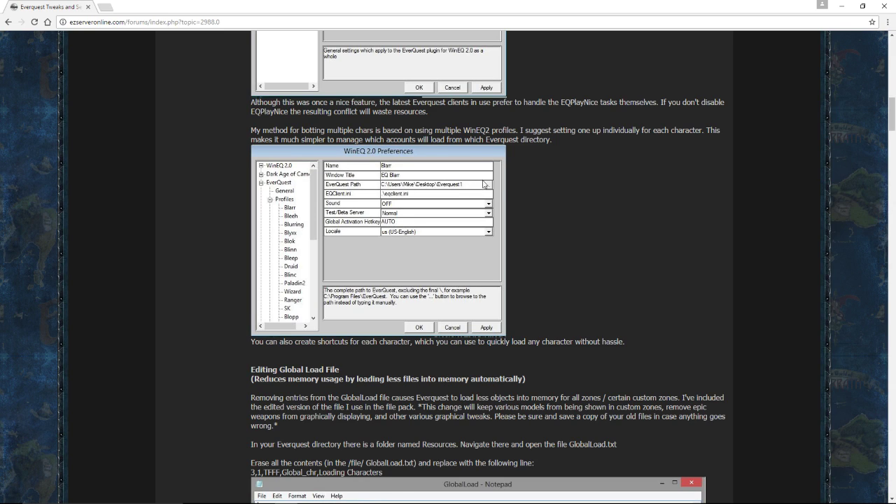
{"action": "scroll", "coordinate": [549, 175], "scroll_direction": "down", "scroll_amount": 2}
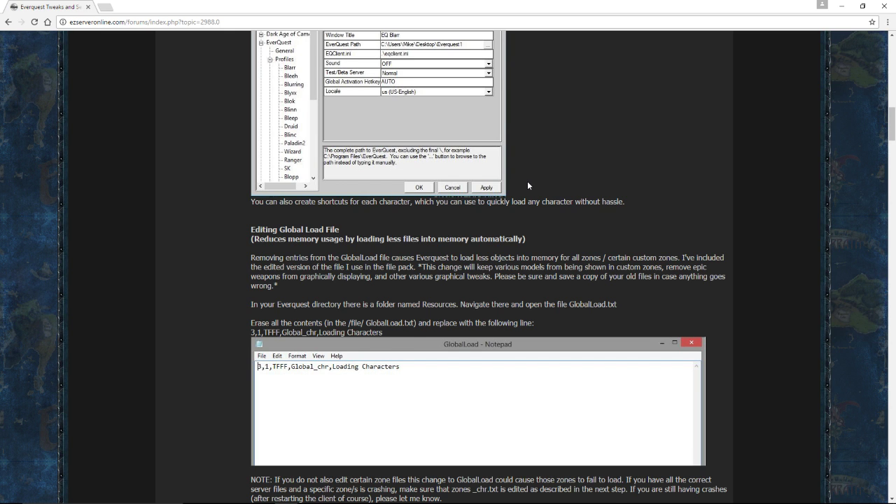
{"action": "scroll", "coordinate": [530, 180], "scroll_direction": "down", "scroll_amount": 1}
{"action": "key", "text": "alt+Tab"}
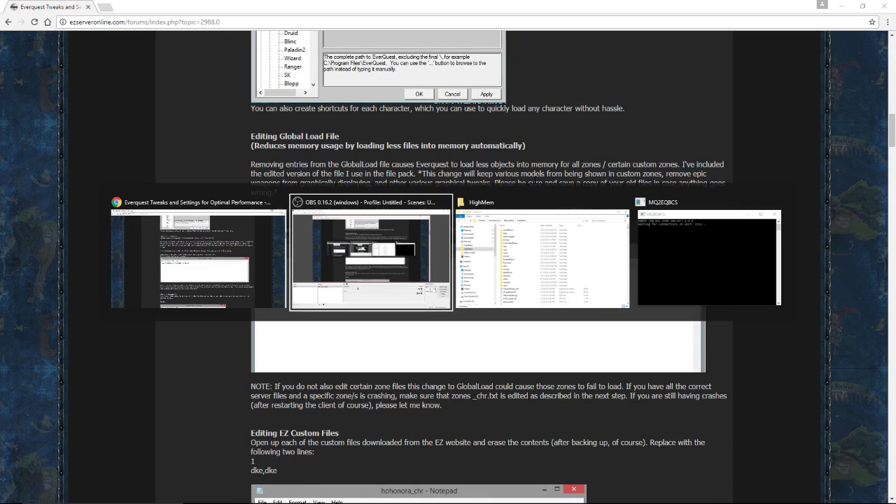
{"action": "left_click", "coordinate": [477, 205]}
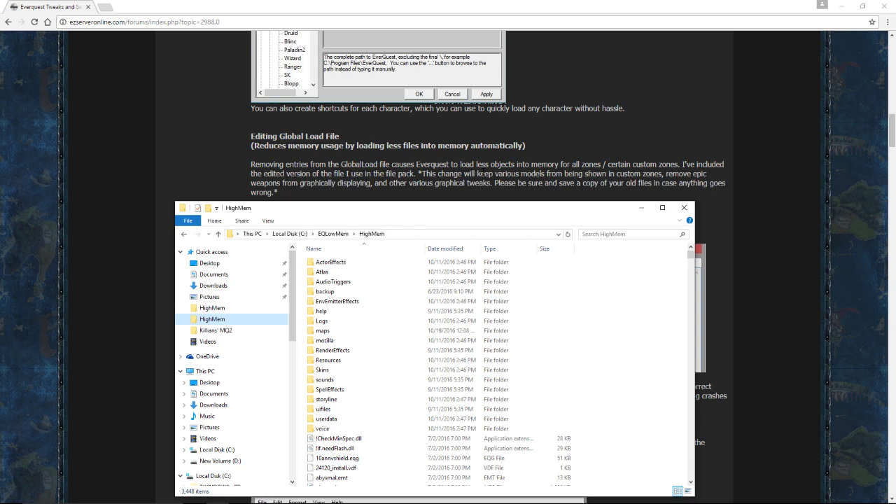
{"action": "left_click_drag", "start_coordinate": [370, 217], "coordinate": [409, 267]}
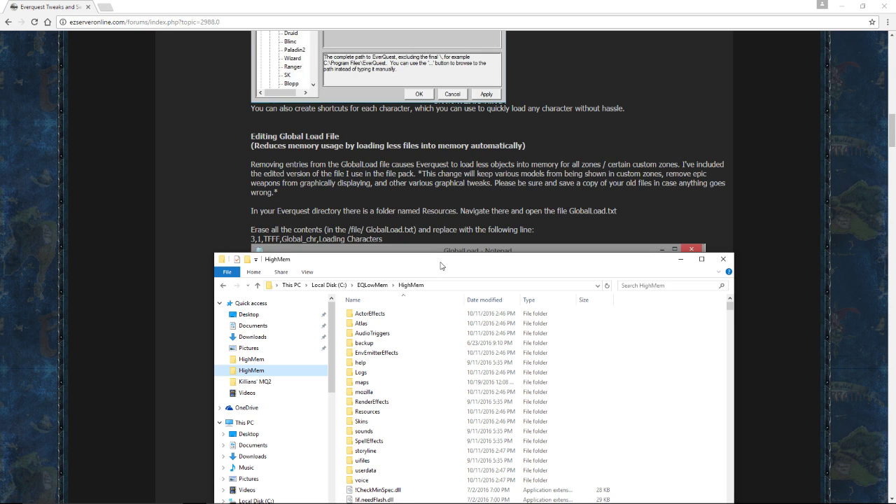
{"action": "left_click_drag", "start_coordinate": [428, 266], "coordinate": [438, 176]}
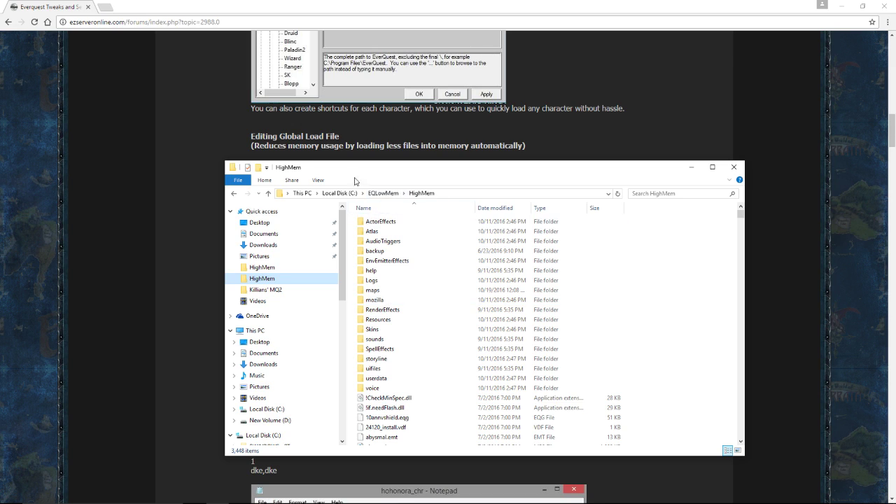
Open the GlobalLoad text file from HighMem's Resources folder, review its entries to the end, and close it.
{"action": "double_click", "coordinate": [375, 320]}
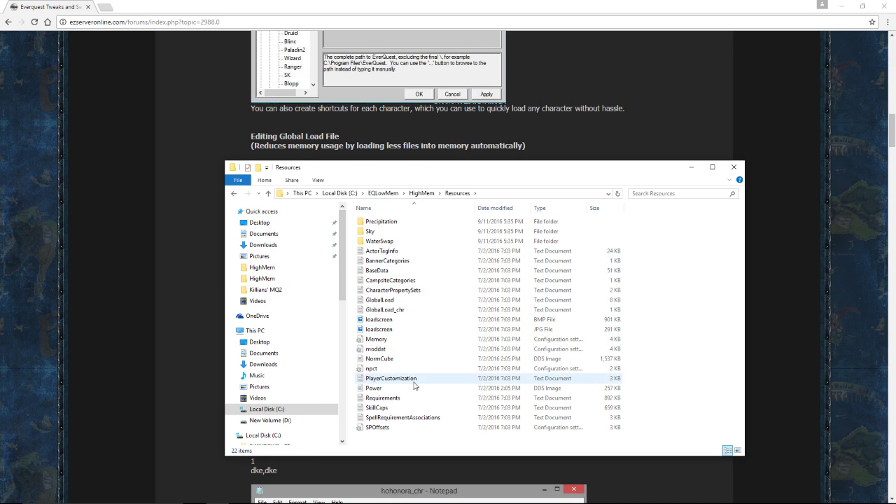
{"action": "left_click", "coordinate": [381, 310]}
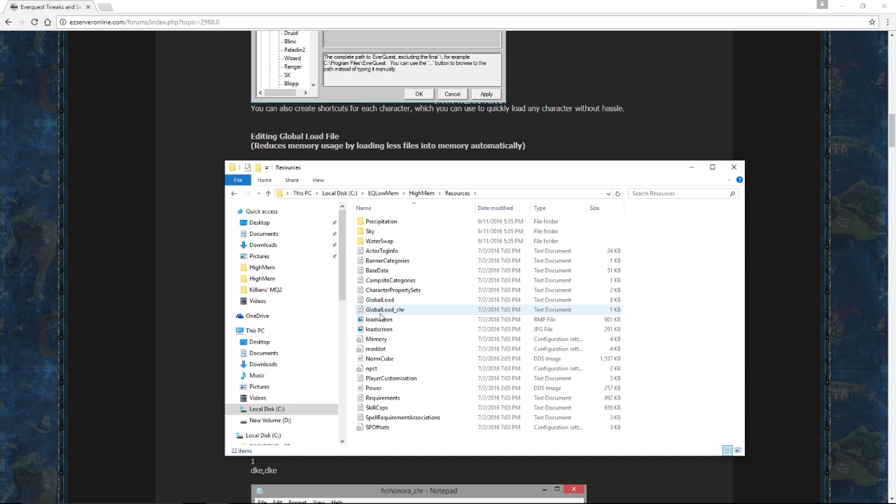
{"action": "mouse_move", "coordinate": [457, 174]}
{"action": "left_mouse_down"}
{"action": "mouse_move", "coordinate": [446, 345]}
{"action": "mouse_move", "coordinate": [429, 265]}
{"action": "mouse_move", "coordinate": [473, 172]}
{"action": "left_mouse_up"}
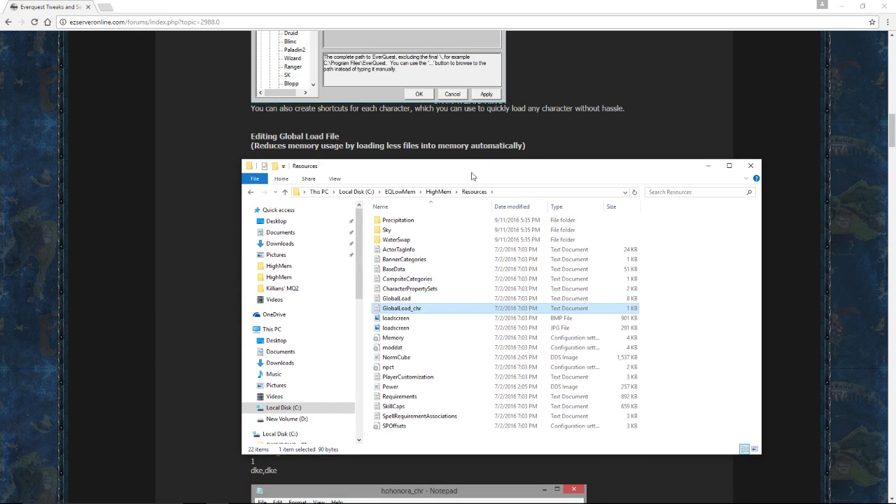
{"action": "double_click", "coordinate": [403, 301]}
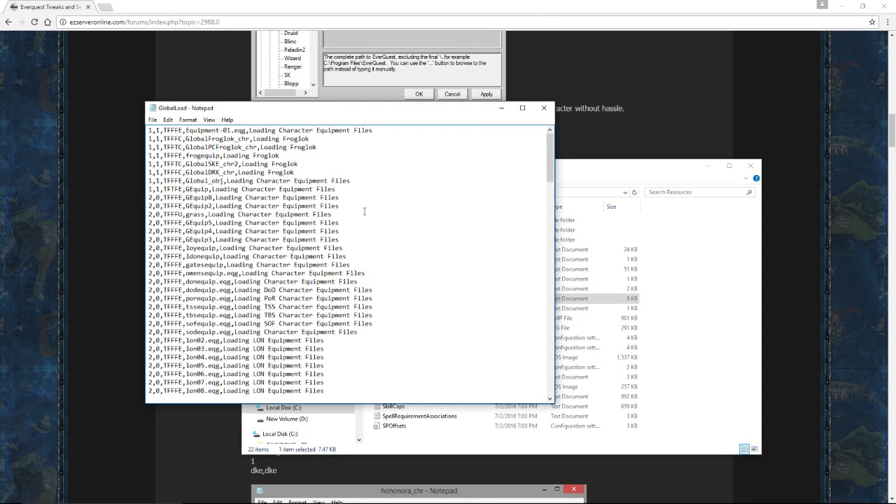
{"action": "scroll", "coordinate": [364, 211], "scroll_direction": "down", "scroll_amount": 20}
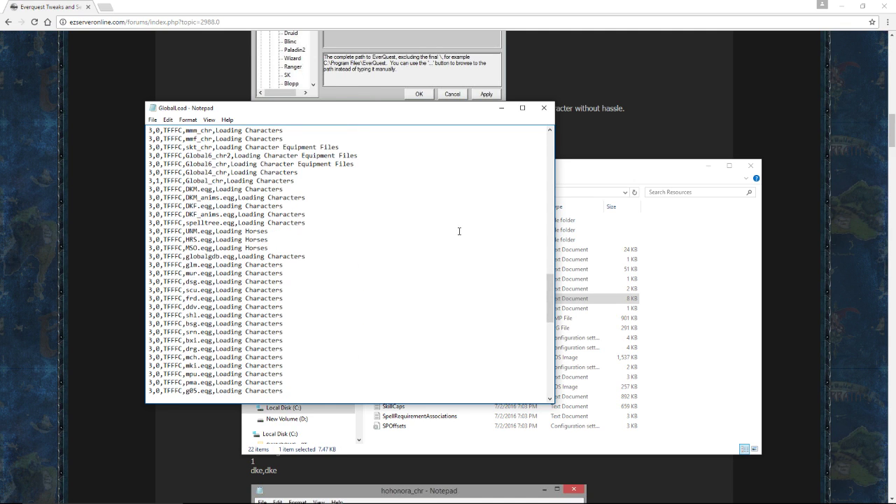
{"action": "left_click_drag", "start_coordinate": [547, 280], "coordinate": [547, 371]}
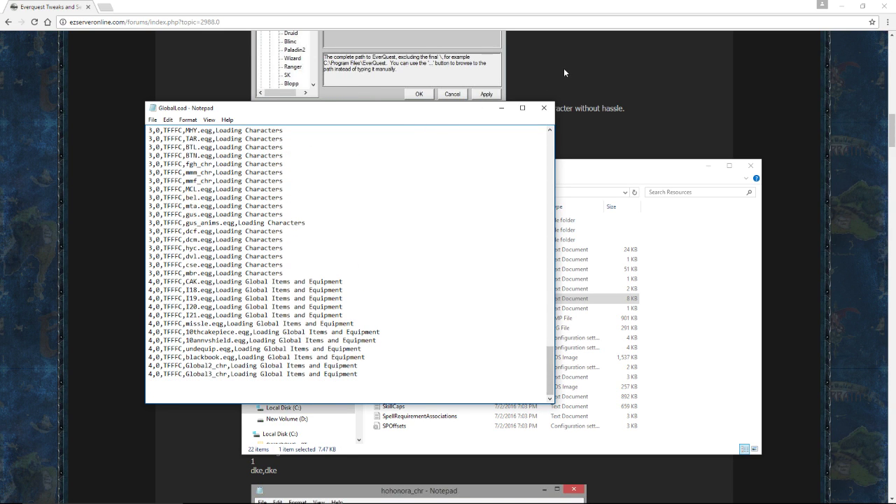
{"action": "left_click", "coordinate": [552, 108]}
View the contents of the GlobalLoad_chr text file in the Resources folder and close it.
{"action": "left_click_drag", "start_coordinate": [495, 175], "coordinate": [475, 259]}
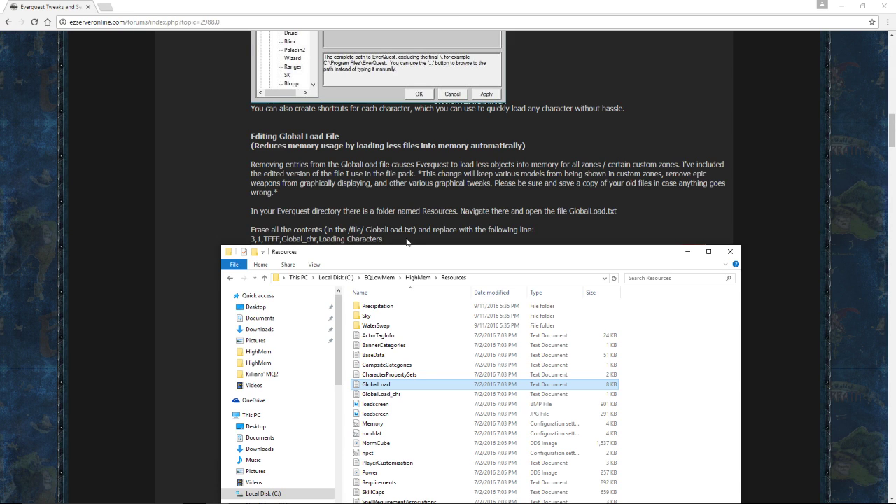
{"action": "left_click_drag", "start_coordinate": [429, 254], "coordinate": [424, 189]}
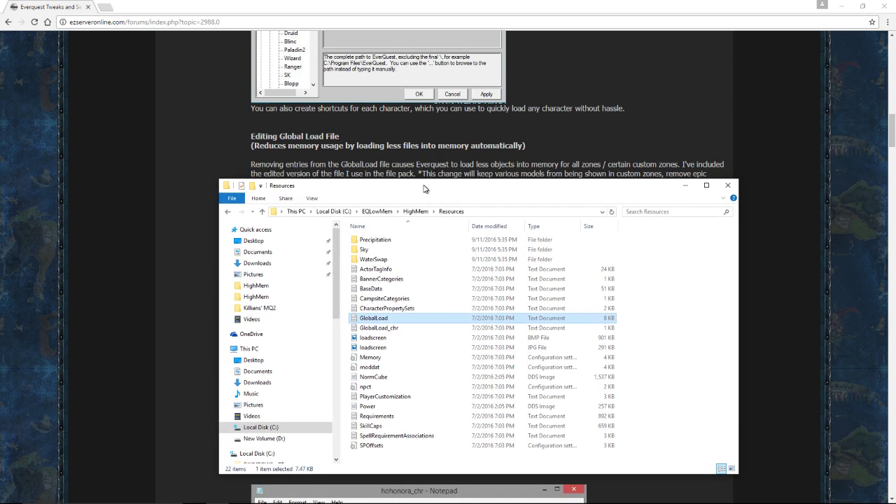
{"action": "double_click", "coordinate": [391, 328]}
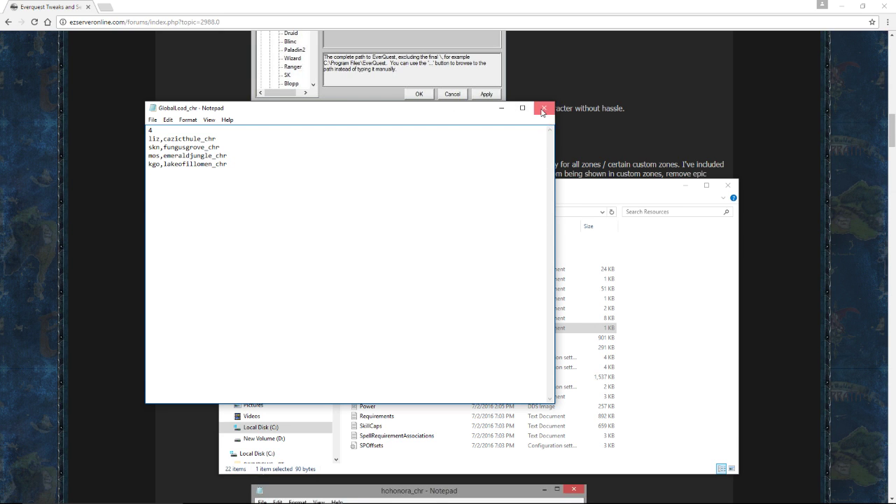
{"action": "left_click", "coordinate": [543, 109]}
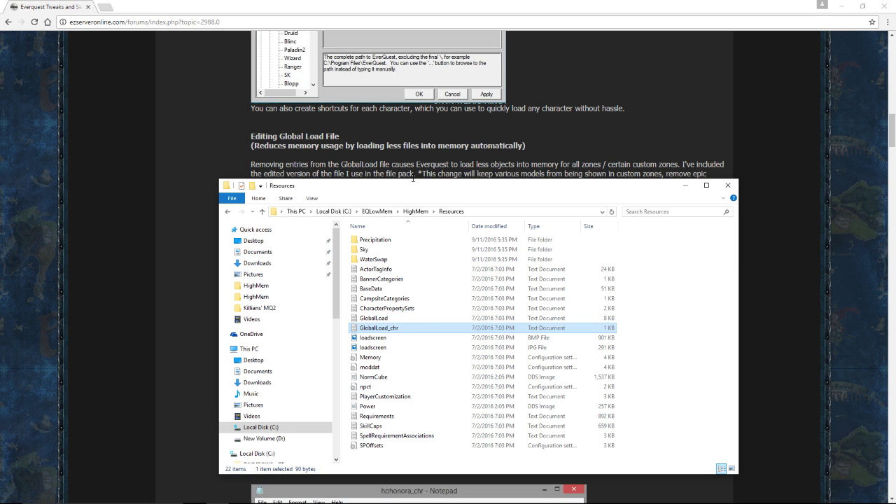
Return to the guide and read the Editing EZ Custom Files and Other File Changes sections.
{"action": "left_click_drag", "start_coordinate": [468, 189], "coordinate": [460, 48]}
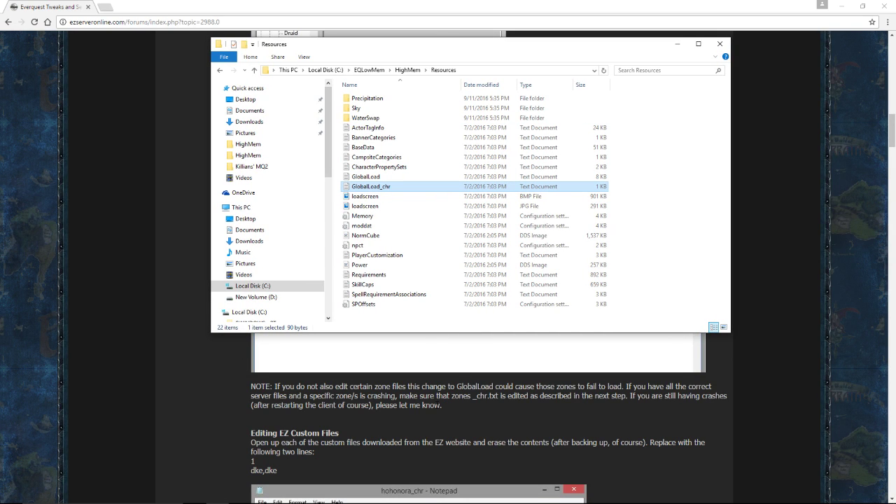
{"action": "left_click", "coordinate": [401, 413]}
{"action": "scroll", "coordinate": [398, 417], "scroll_direction": "up", "scroll_amount": 1}
{"action": "scroll", "coordinate": [397, 417], "scroll_direction": "down", "scroll_amount": 6}
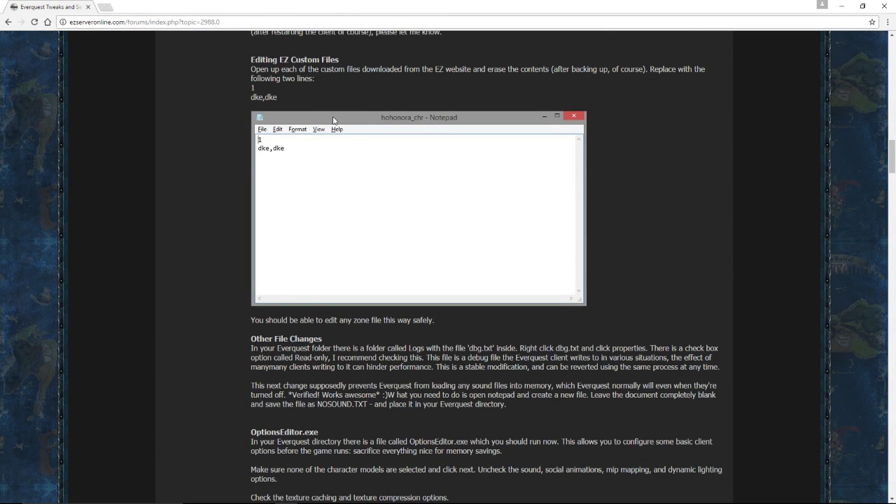
{"action": "scroll", "coordinate": [333, 121], "scroll_direction": "down", "scroll_amount": 3}
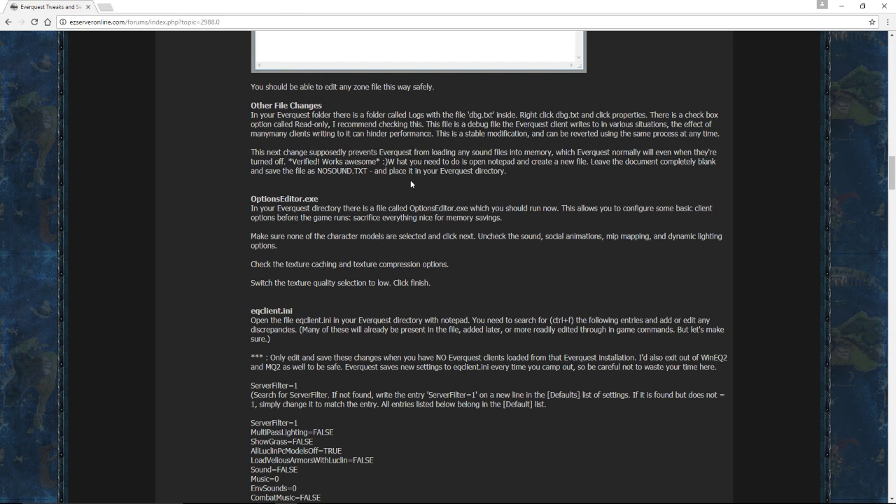
Switch back to File Explorer and open the Logs folder inside HighMem.
{"action": "key", "text": "alt+Tab"}
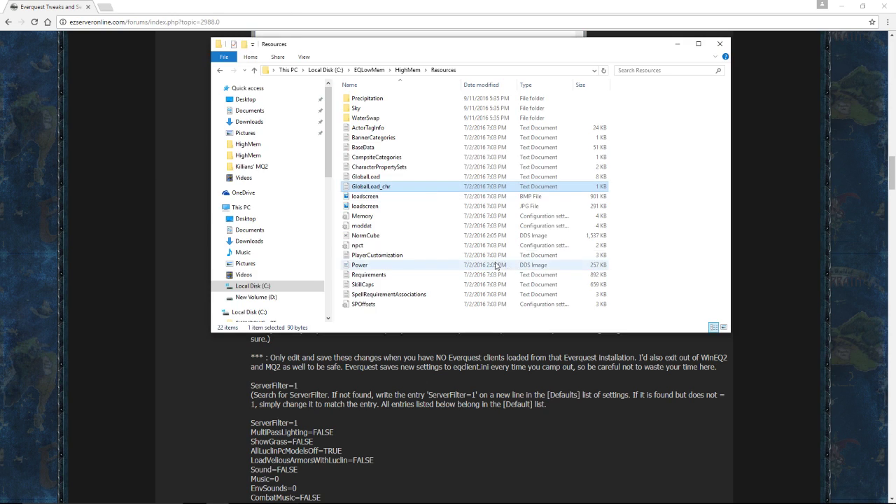
{"action": "left_click", "coordinate": [221, 71]}
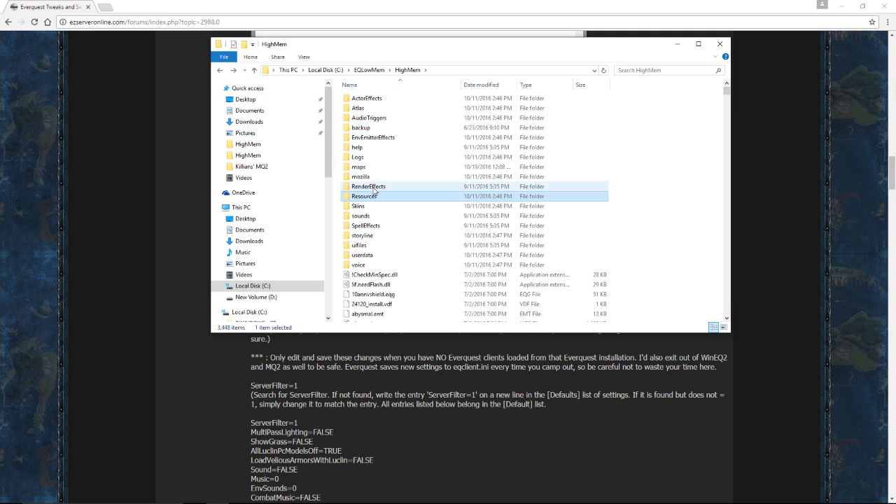
{"action": "double_click", "coordinate": [358, 159]}
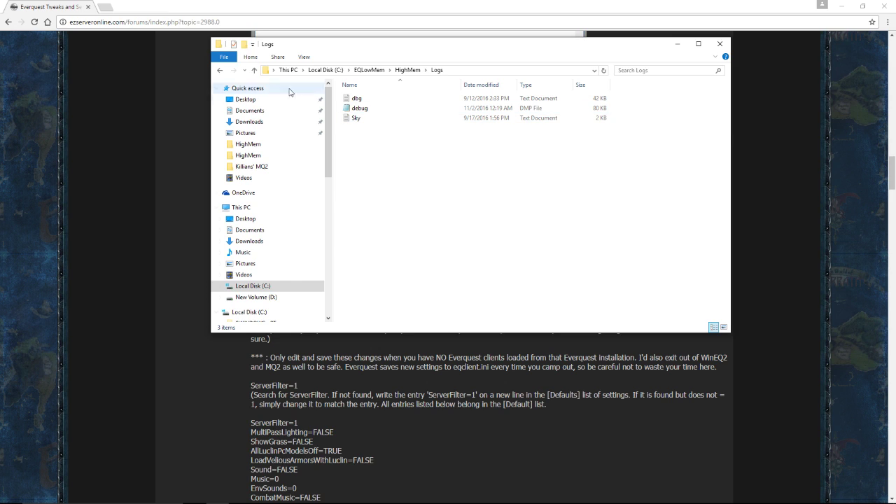
{"action": "left_click", "coordinate": [221, 70]}
{"action": "double_click", "coordinate": [368, 159]}
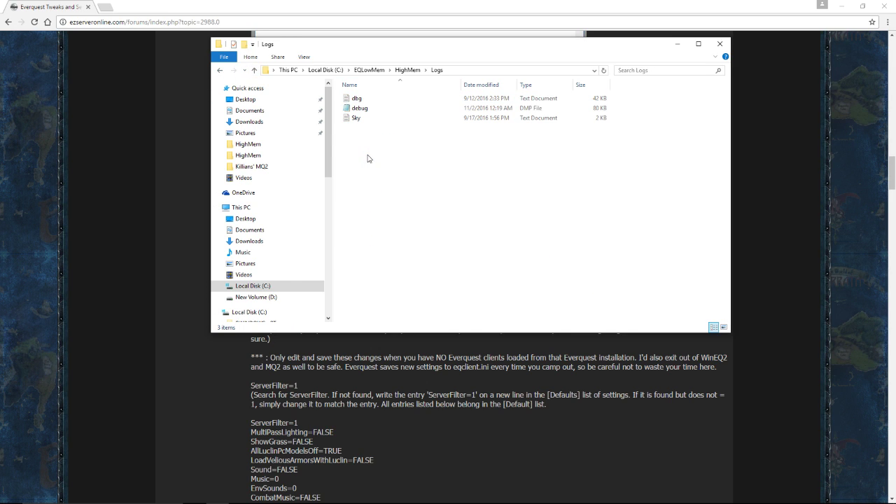
Check the Read-only attribute in the properties of the dbg text file and close them.
{"action": "left_click", "coordinate": [367, 102]}
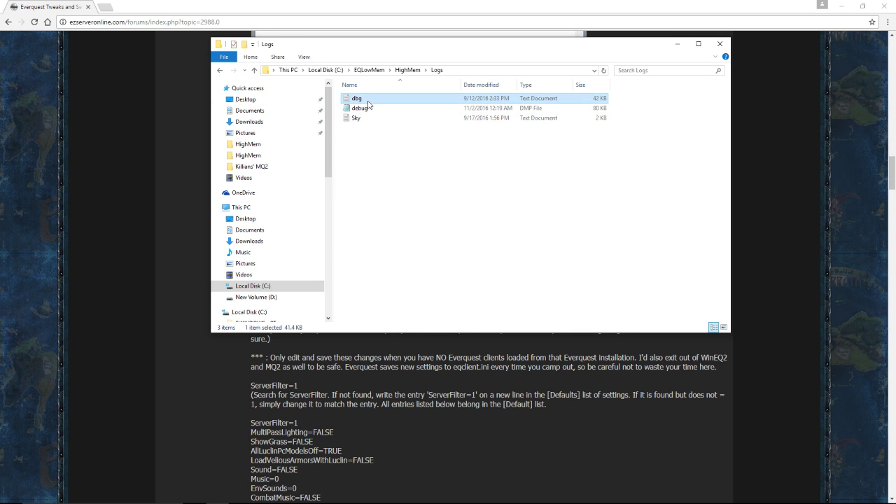
{"action": "right_click", "coordinate": [368, 104]}
{"action": "left_click", "coordinate": [389, 287]}
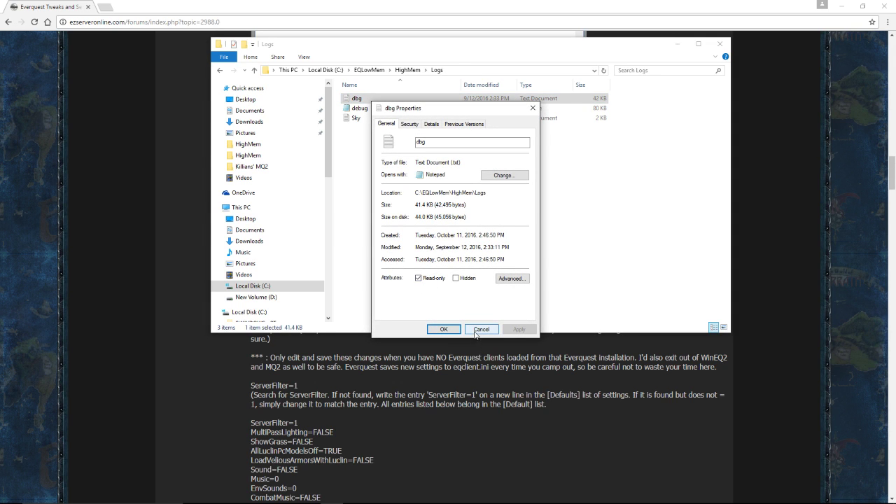
{"action": "left_click", "coordinate": [443, 330]}
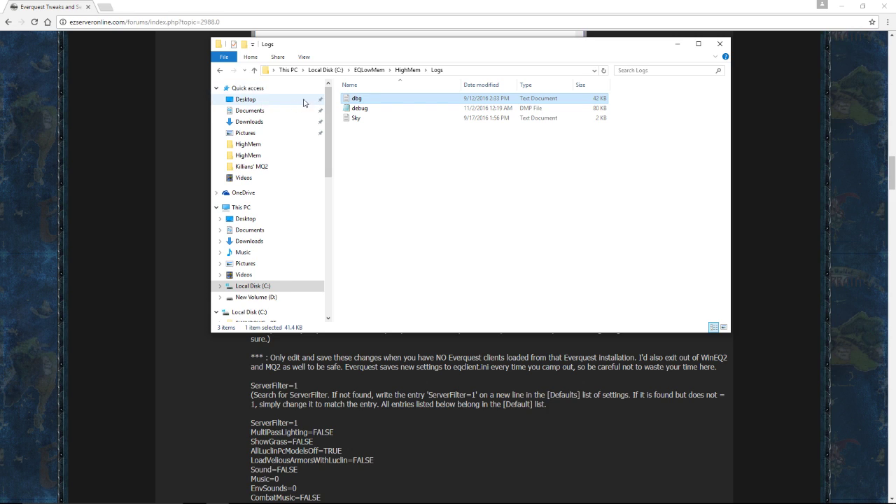
Go back to the HighMem folder and reposition its window to uncover the guide's NOSOUND.TXT instructions.
{"action": "left_click", "coordinate": [219, 70]}
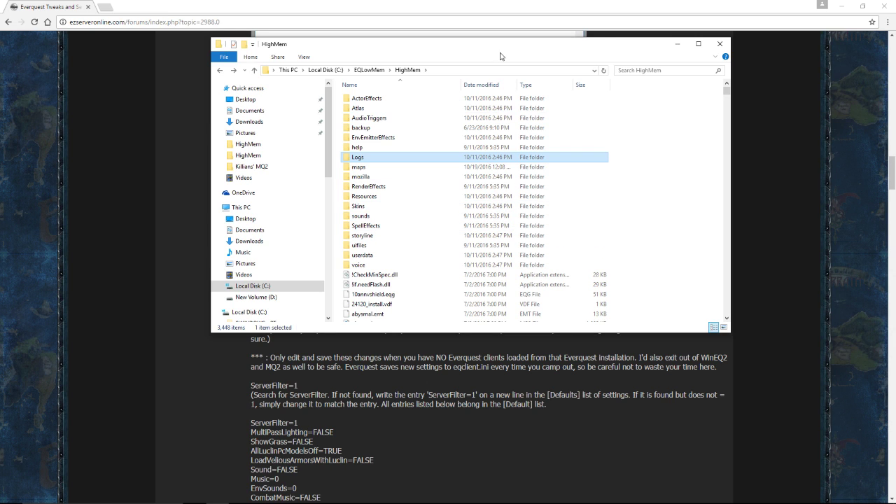
{"action": "scroll", "coordinate": [504, 48], "scroll_direction": "up", "scroll_amount": 5}
{"action": "left_click_drag", "start_coordinate": [504, 48], "coordinate": [513, 281]}
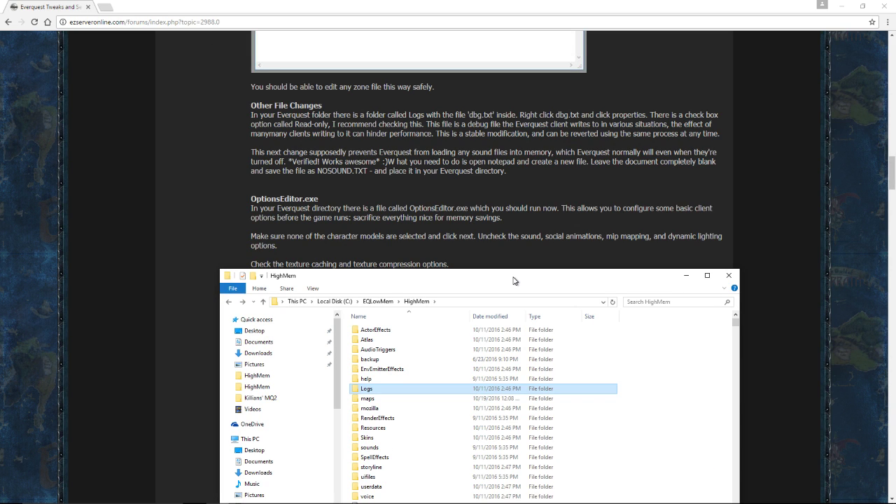
{"action": "left_click_drag", "start_coordinate": [513, 281], "coordinate": [530, 213]}
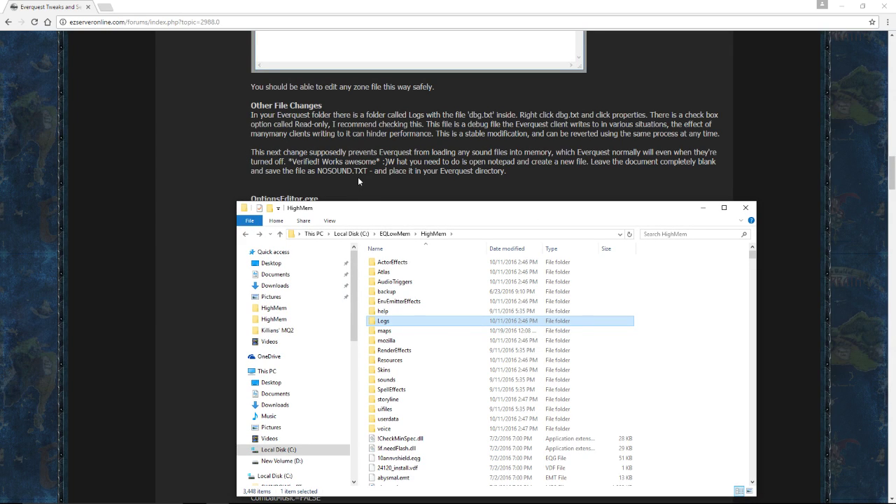
{"action": "scroll", "coordinate": [430, 376], "scroll_direction": "down", "scroll_amount": 4}
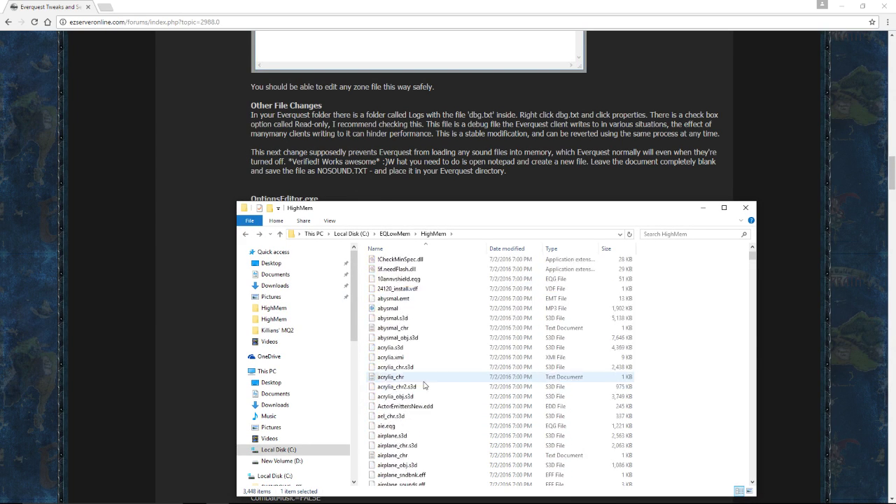
{"action": "scroll", "coordinate": [430, 376], "scroll_direction": "up", "scroll_amount": 3}
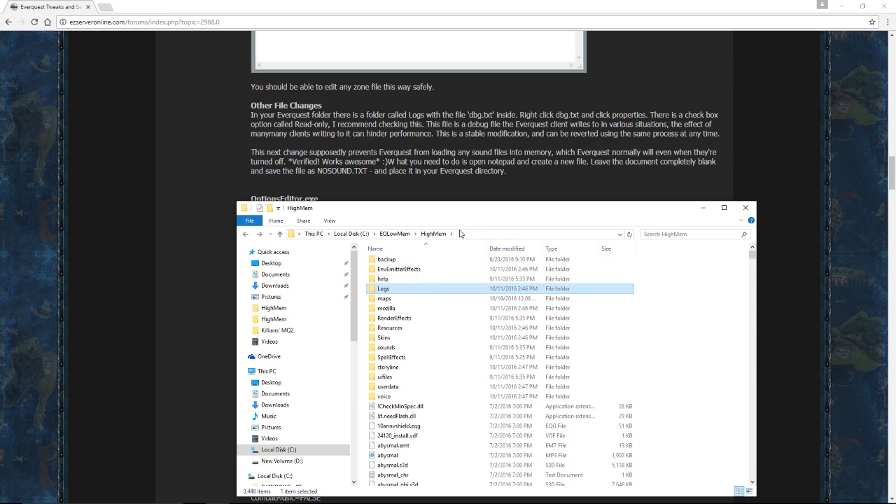
{"action": "left_click_drag", "start_coordinate": [465, 204], "coordinate": [444, 118]}
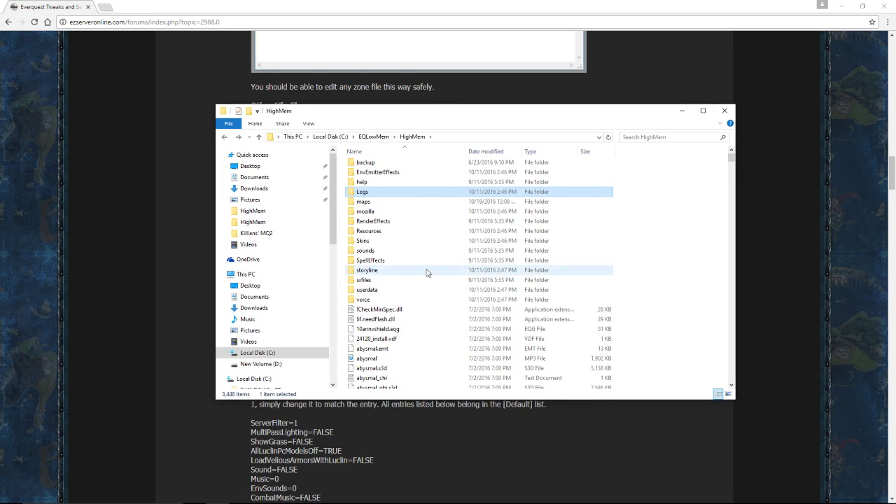
{"action": "right_click", "coordinate": [395, 326]}
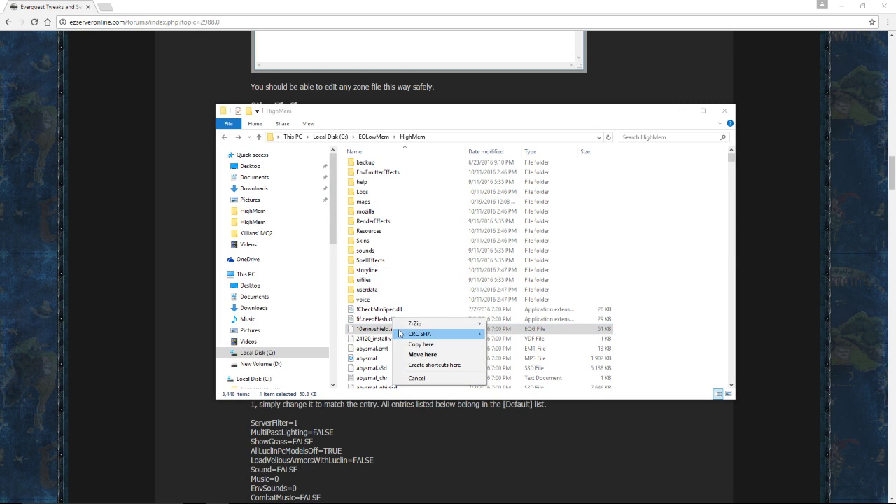
{"action": "left_click", "coordinate": [392, 312]}
{"action": "left_click", "coordinate": [392, 313]}
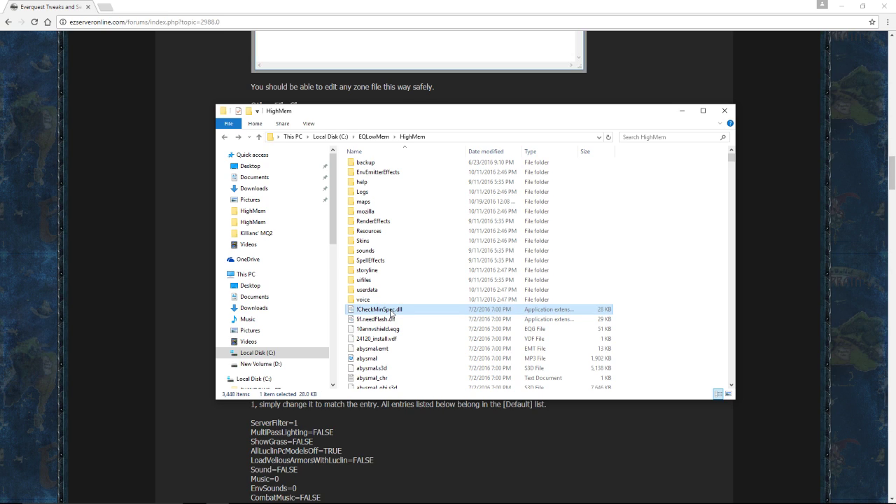
{"action": "right_click", "coordinate": [391, 312]}
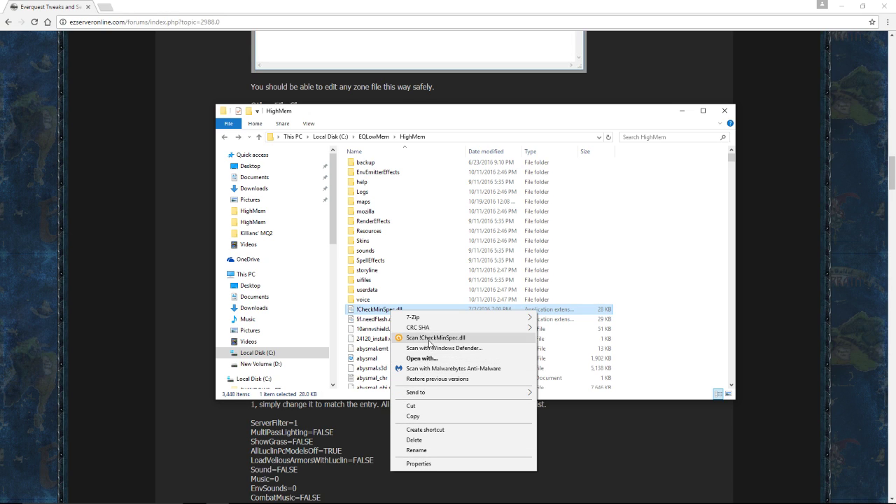
{"action": "left_click", "coordinate": [714, 231]}
Bring up the types of new item that can be created in the HighMem folder, and dismiss the list without creating anything.
{"action": "right_click", "coordinate": [645, 219]}
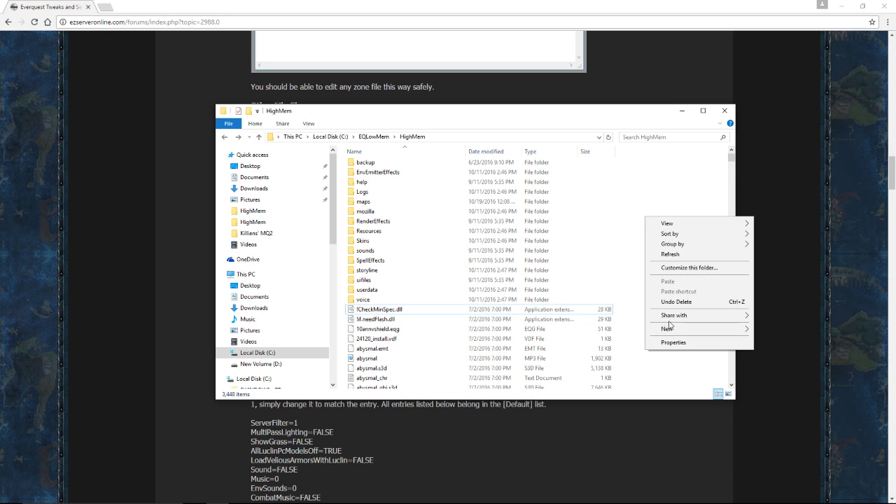
{"action": "mouse_move", "coordinate": [670, 329]}
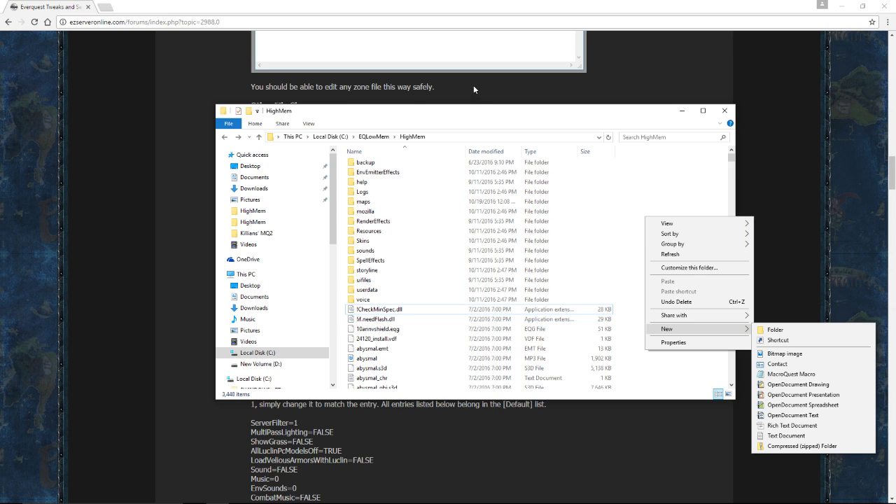
{"action": "left_click", "coordinate": [608, 223]}
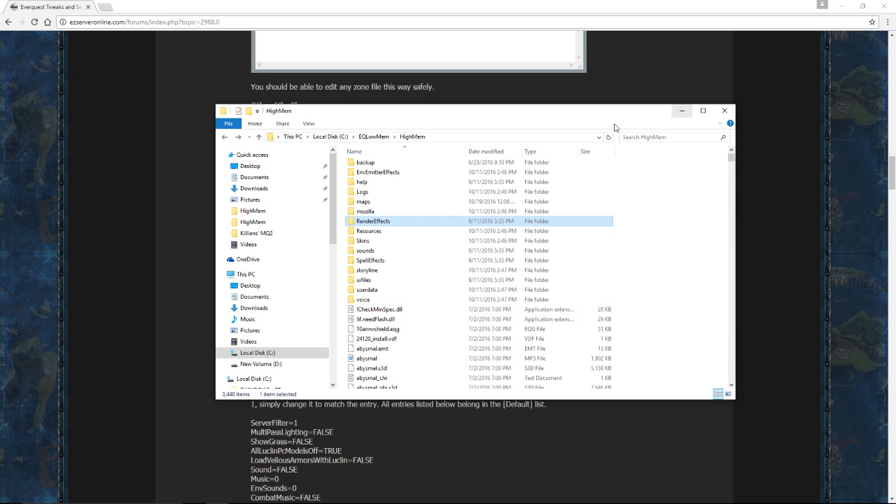
Find the OptionsEditor application in the HighMem folder and launch it.
{"action": "left_click_drag", "start_coordinate": [630, 110], "coordinate": [634, 143]}
{"action": "left_click", "coordinate": [370, 244]}
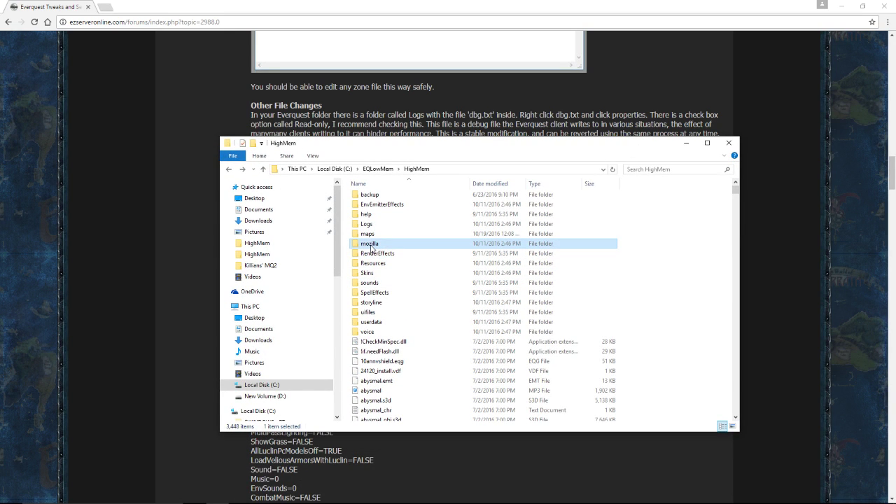
{"action": "key", "text": "o"}
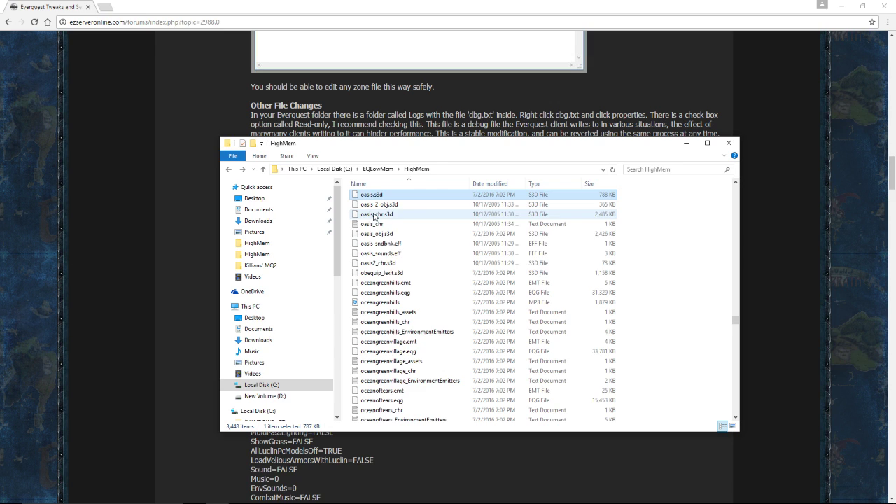
{"action": "scroll", "coordinate": [392, 279], "scroll_direction": "down", "scroll_amount": 5}
{"action": "scroll", "coordinate": [391, 279], "scroll_direction": "down", "scroll_amount": 15}
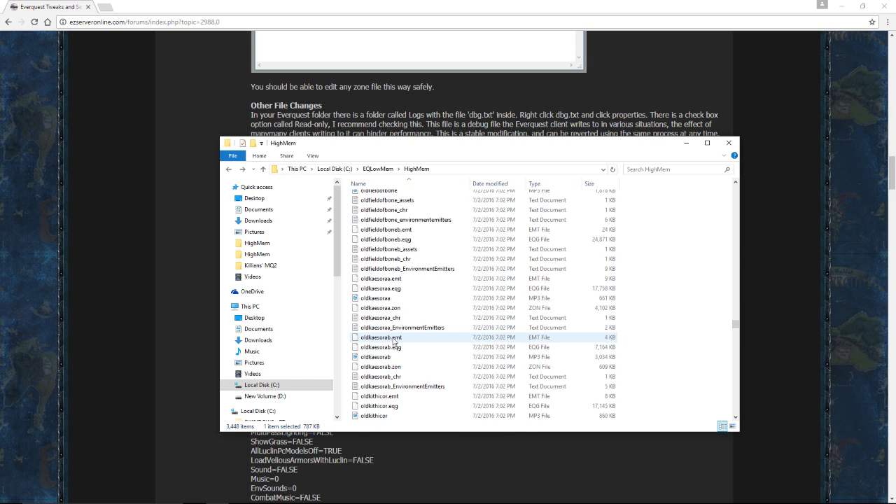
{"action": "scroll", "coordinate": [393, 341], "scroll_direction": "down", "scroll_amount": 4}
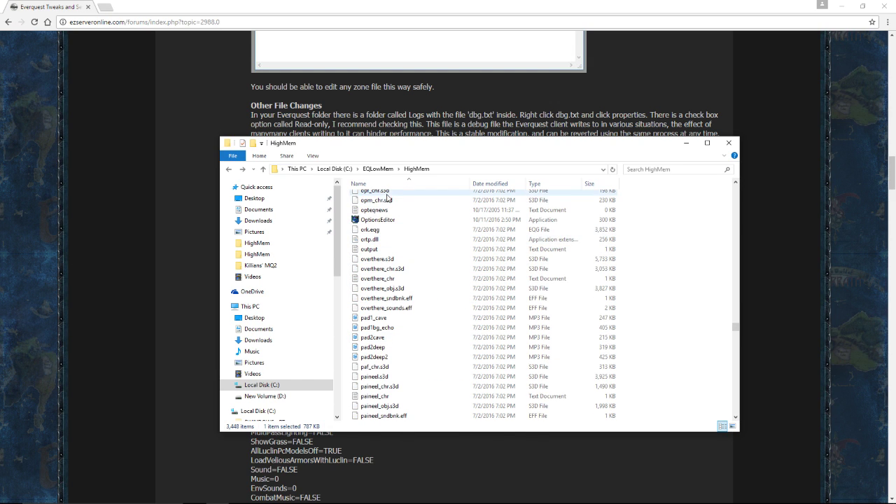
{"action": "left_click", "coordinate": [378, 219]}
{"action": "double_click", "coordinate": [382, 221]}
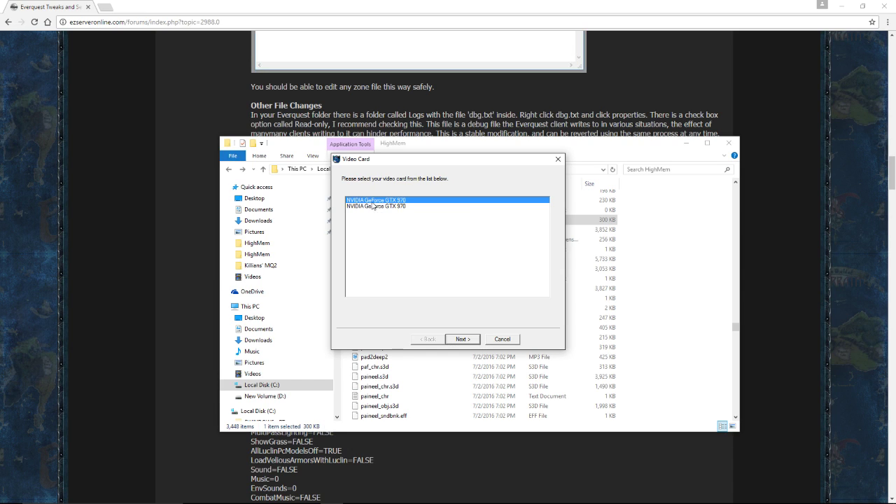
Go through the video card, model selection and engine settings pages with their existing choices and finish the wizard.
{"action": "left_click", "coordinate": [465, 341]}
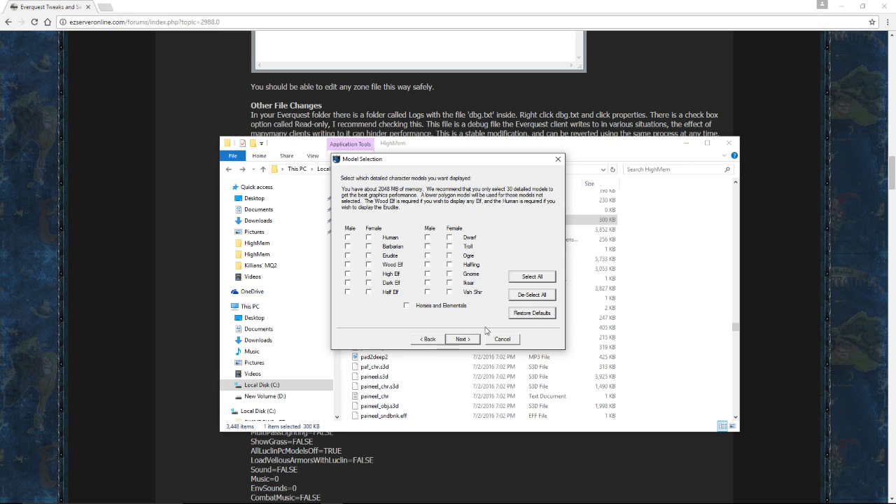
{"action": "left_click", "coordinate": [463, 339]}
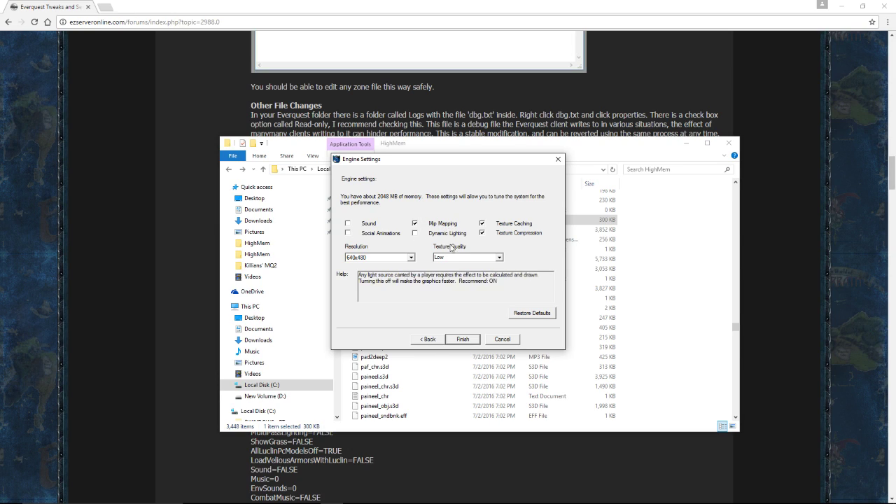
{"action": "left_click", "coordinate": [463, 340]}
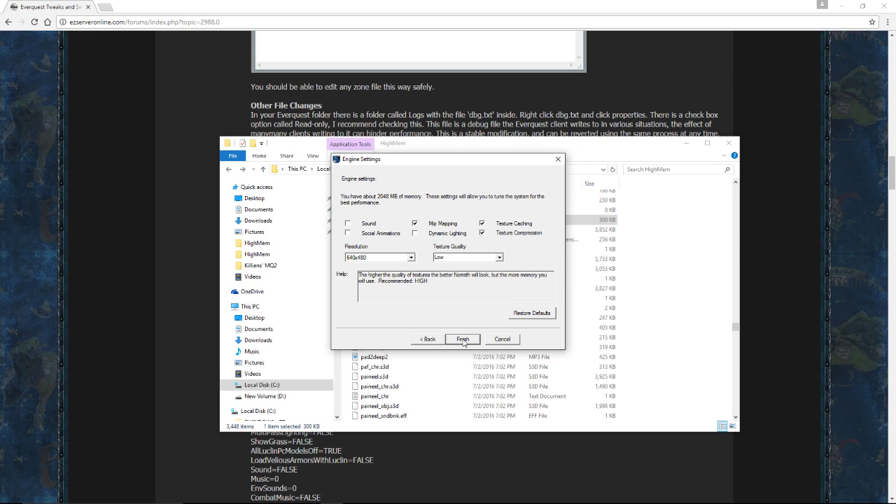
{"action": "left_click", "coordinate": [448, 259]}
{"action": "left_click", "coordinate": [464, 339]}
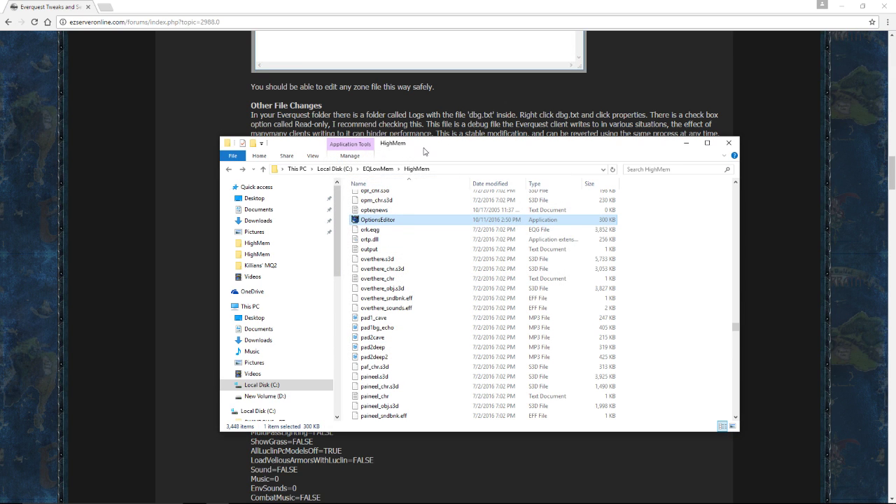
Move the HighMem window off the guide's eqclient.ini section, then find the eqclient configuration file and open it in Notepad.
{"action": "left_click_drag", "start_coordinate": [442, 147], "coordinate": [439, 54]}
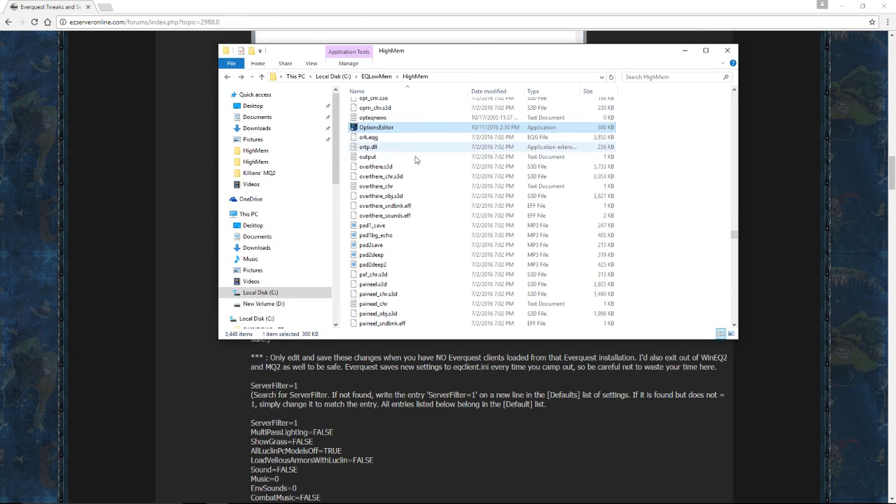
{"action": "left_click", "coordinate": [387, 159]}
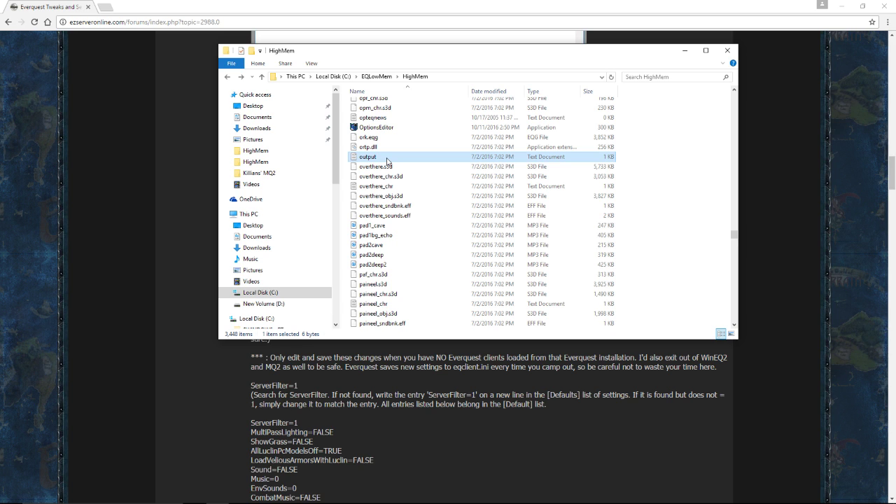
{"action": "key", "text": "Home"}
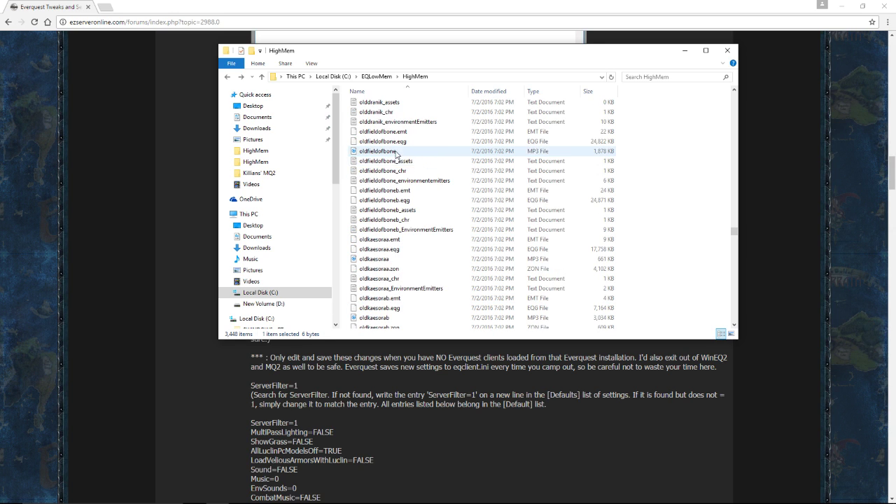
{"action": "key", "text": "e"}
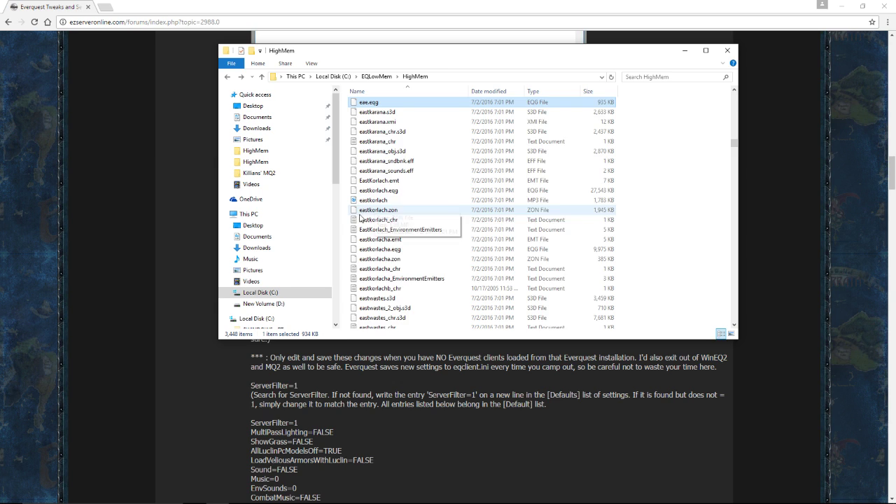
{"action": "scroll", "coordinate": [387, 231], "scroll_direction": "down", "scroll_amount": 1}
{"action": "scroll", "coordinate": [388, 231], "scroll_direction": "down", "scroll_amount": 10}
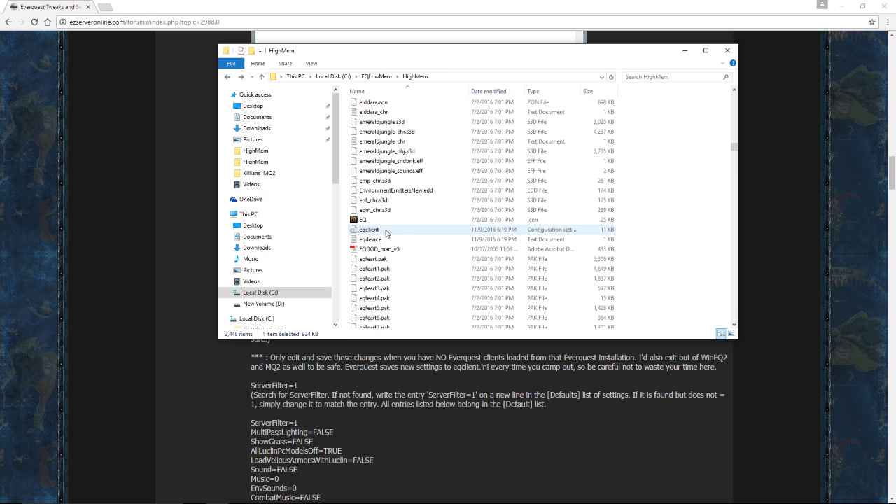
{"action": "left_click", "coordinate": [369, 231]}
{"action": "double_click", "coordinate": [370, 231]}
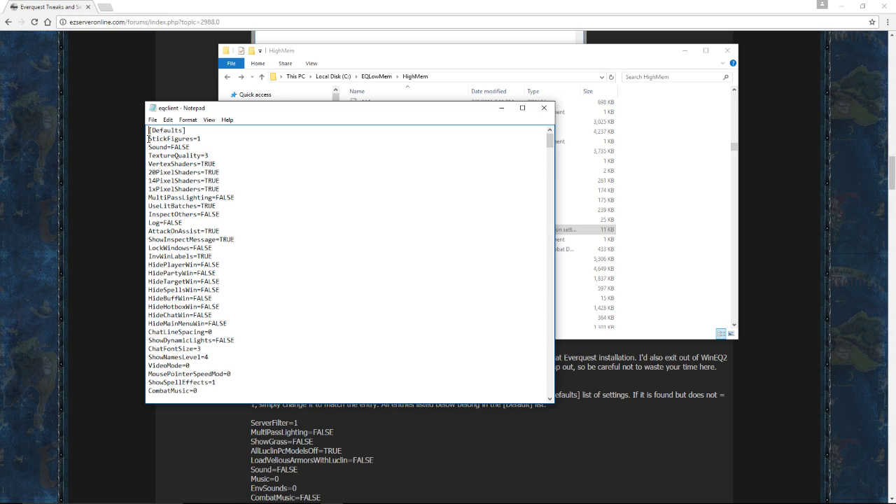
Highlight the StickFigures=1 line, check the guide's Stick Figures section and return to the eqclient file.
{"action": "left_click_drag", "start_coordinate": [148, 139], "coordinate": [201, 138]}
{"action": "key", "text": "alt+Tab"}
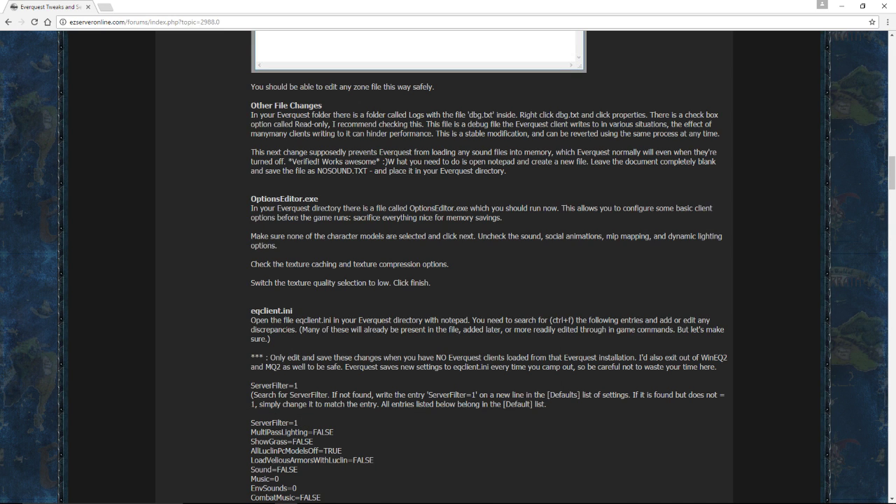
{"action": "scroll", "coordinate": [448, 280], "scroll_direction": "down", "scroll_amount": 3}
{"action": "key", "text": "alt+Tab"}
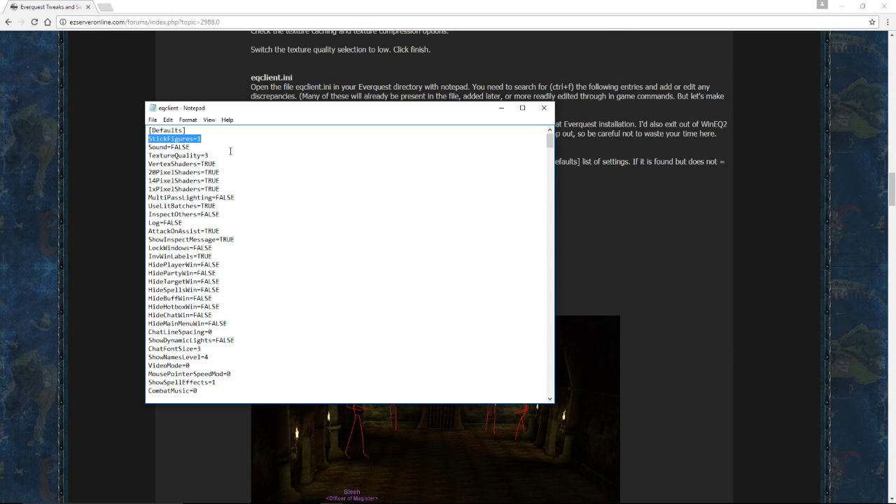
Search the eqclient file for "server" to locate the ServerFilter entry and close the search.
{"action": "scroll", "coordinate": [231, 152], "scroll_direction": "down", "scroll_amount": 15}
{"action": "scroll", "coordinate": [231, 151], "scroll_direction": "up", "scroll_amount": 10}
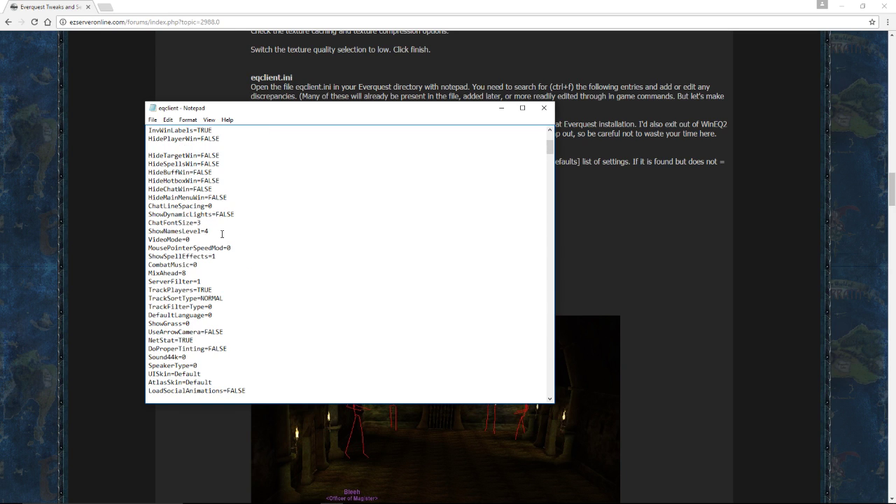
{"action": "left_click", "coordinate": [169, 121]}
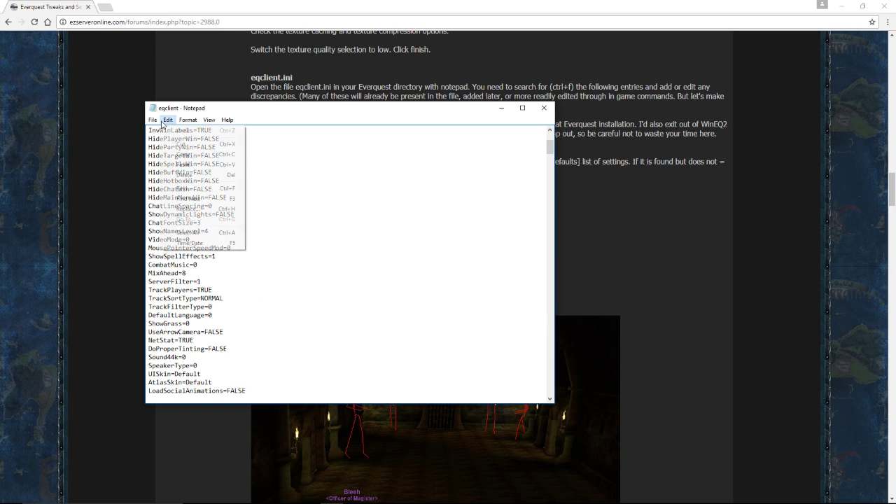
{"action": "left_click", "coordinate": [184, 189]}
{"action": "type", "text": "eerver"}
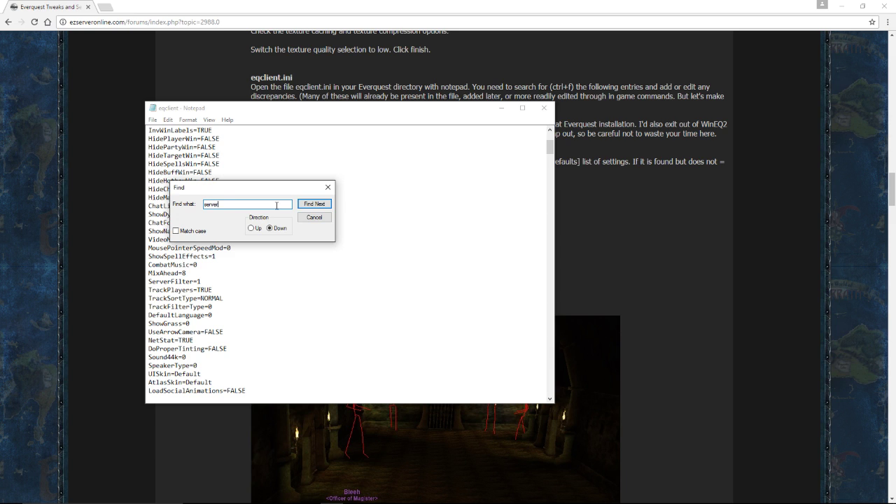
{"action": "left_click", "coordinate": [312, 205]}
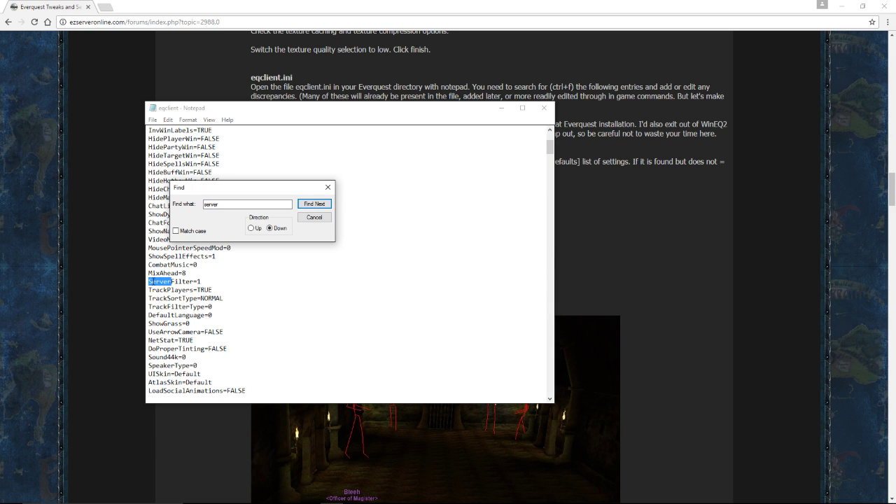
{"action": "left_click", "coordinate": [328, 187]}
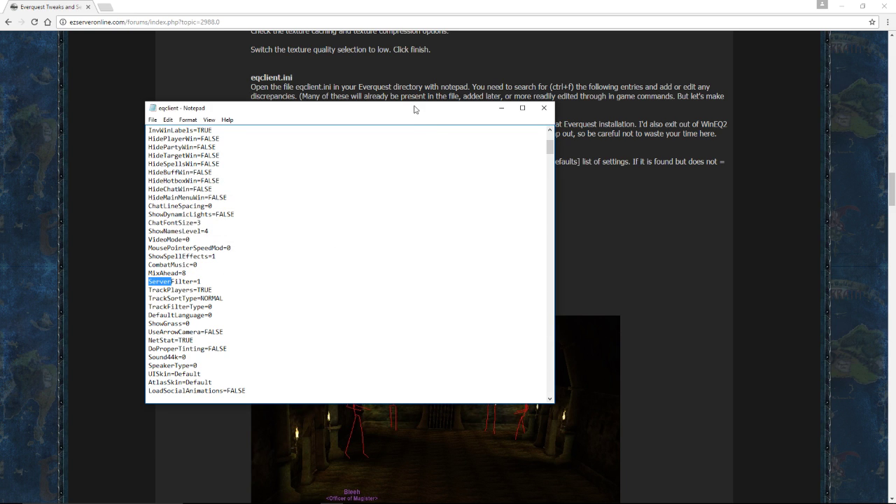
Move the Notepad window below the guide's eqclient.ini entries and highlight the MultiPassLighting entry in the guide.
{"action": "left_click_drag", "start_coordinate": [414, 110], "coordinate": [518, 291]}
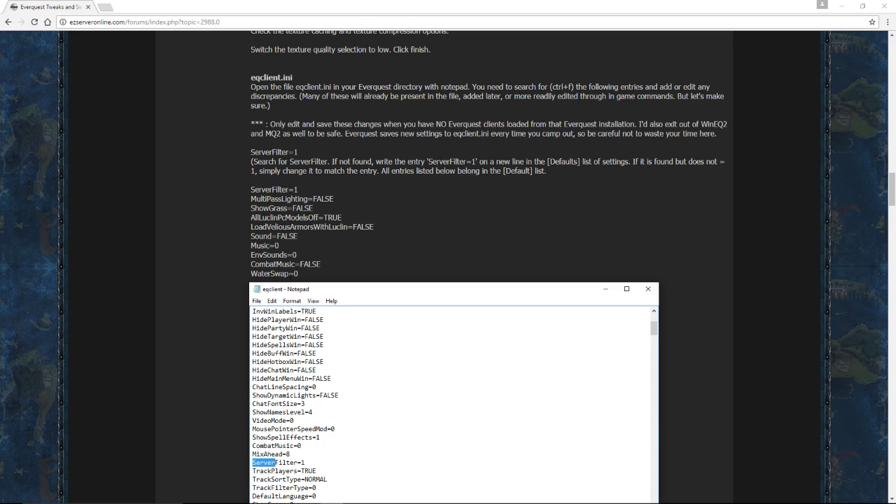
{"action": "mouse_move", "coordinate": [407, 290]}
{"action": "left_mouse_down"}
{"action": "mouse_move", "coordinate": [395, 305]}
{"action": "mouse_move", "coordinate": [400, 289]}
{"action": "left_mouse_up"}
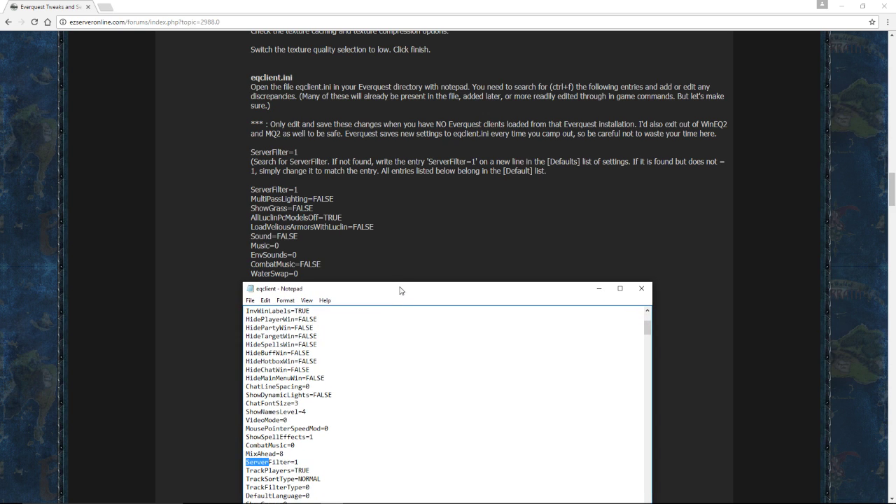
{"action": "left_click", "coordinate": [265, 300]}
{"action": "mouse_move", "coordinate": [285, 301]}
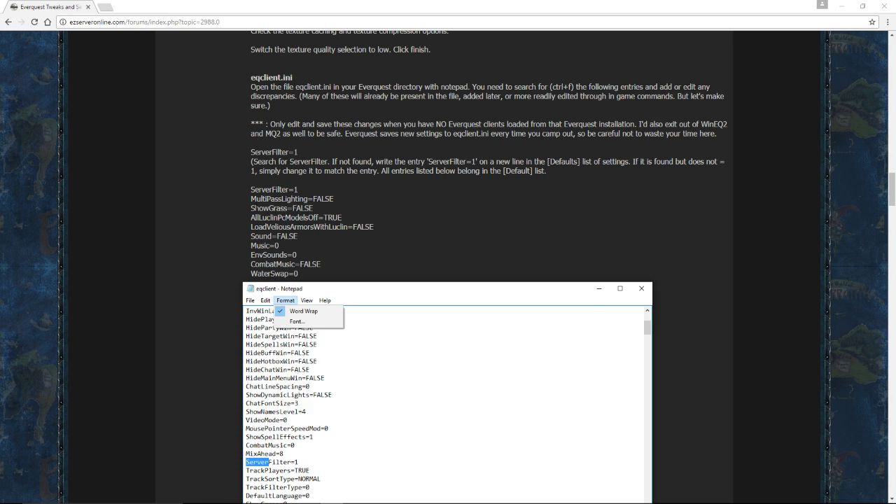
{"action": "left_click_drag", "start_coordinate": [256, 199], "coordinate": [313, 200]}
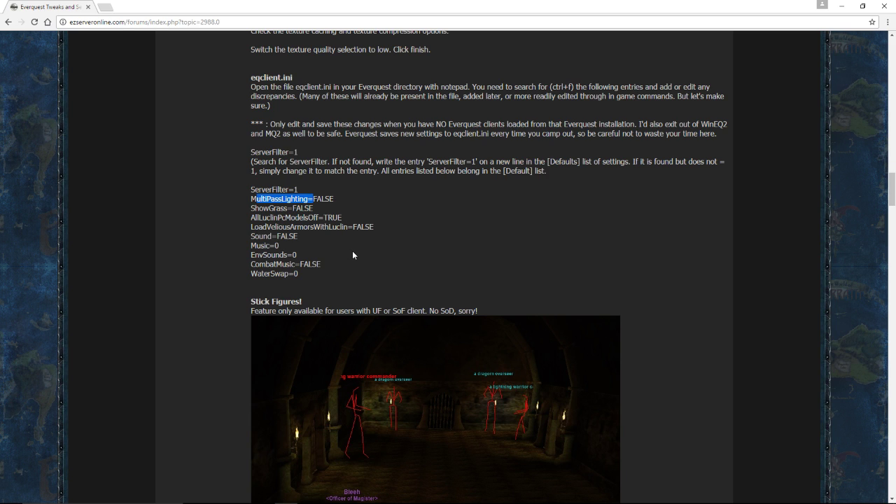
Bring the eqclient file back over the guide, check its save command, and close the file.
{"action": "key", "text": "alt+Tab"}
{"action": "left_click_drag", "start_coordinate": [399, 292], "coordinate": [444, 96]}
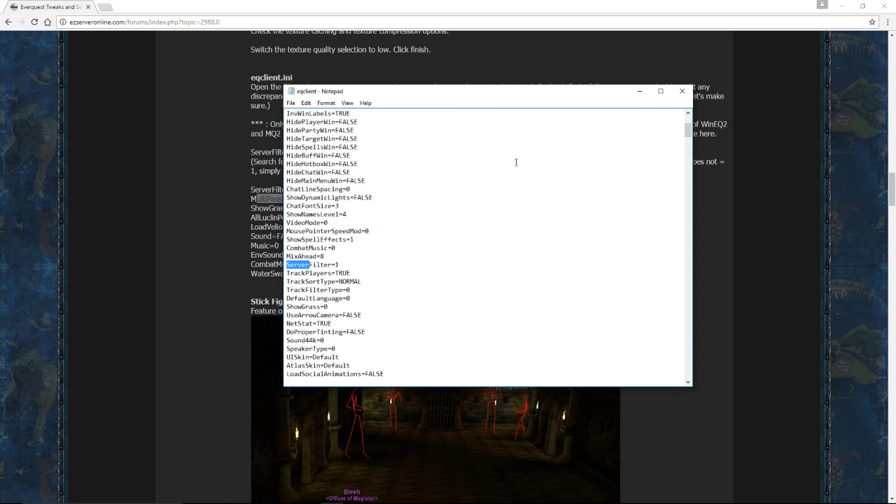
{"action": "left_click", "coordinate": [291, 103]}
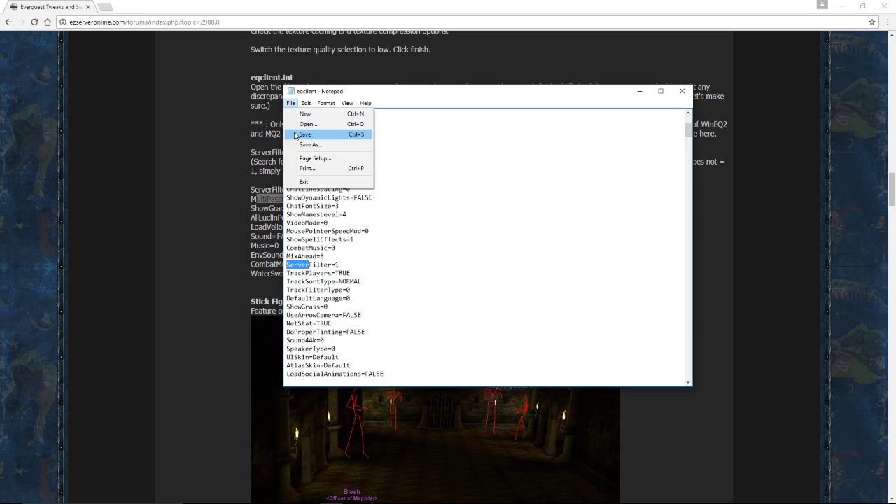
{"action": "left_click", "coordinate": [682, 91]}
Read on in the guide through the Windows tweaks, compatibility, ReadyBoost, page file and MQ2 plugin sections.
{"action": "scroll", "coordinate": [630, 85], "scroll_direction": "down", "scroll_amount": 6}
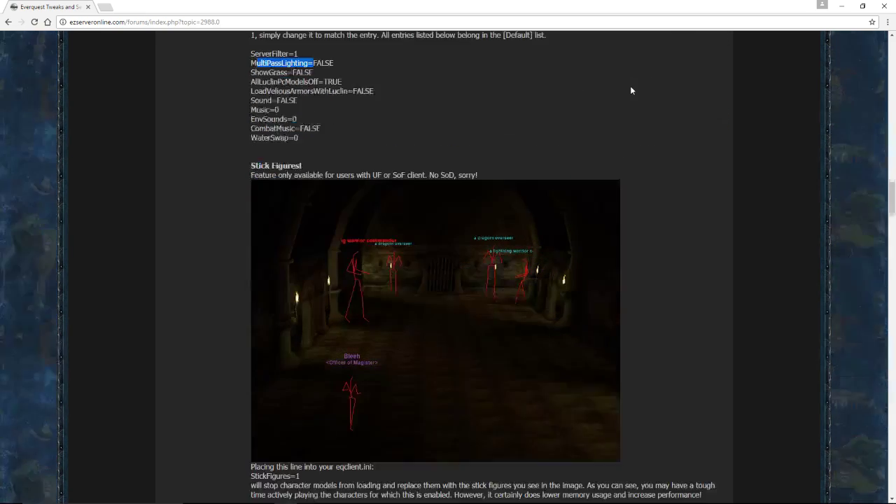
{"action": "scroll", "coordinate": [467, 155], "scroll_direction": "down", "scroll_amount": 2}
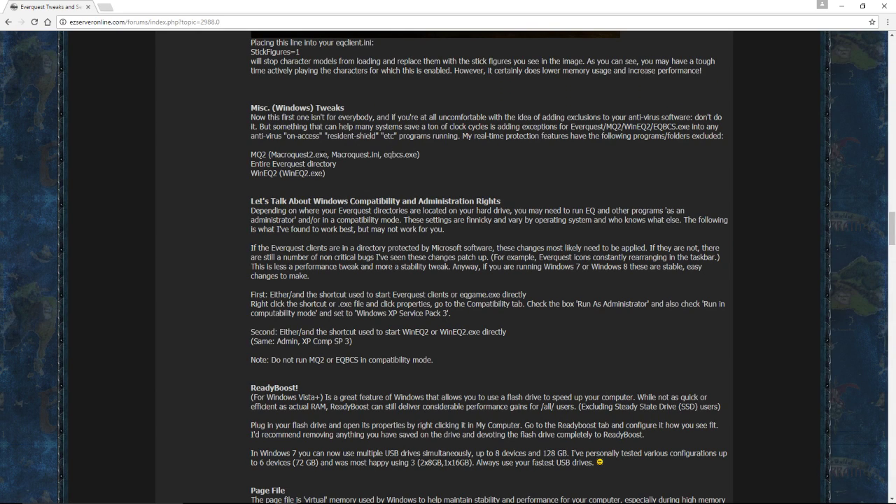
{"action": "scroll", "coordinate": [490, 266], "scroll_direction": "down", "scroll_amount": 1}
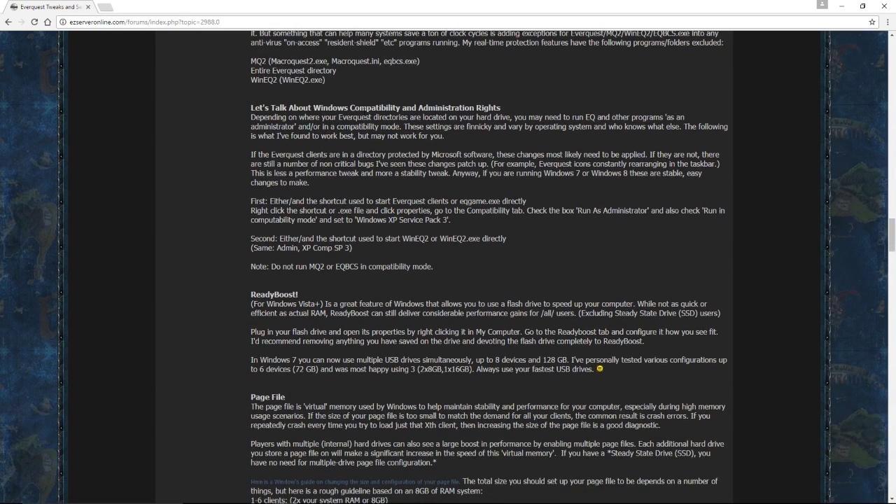
{"action": "scroll", "coordinate": [344, 238], "scroll_direction": "down", "scroll_amount": 2}
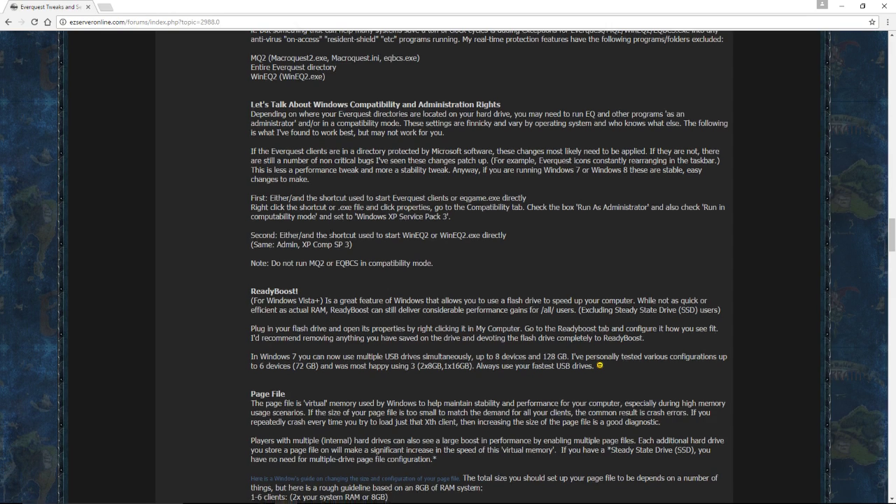
{"action": "scroll", "coordinate": [385, 243], "scroll_direction": "down", "scroll_amount": 1}
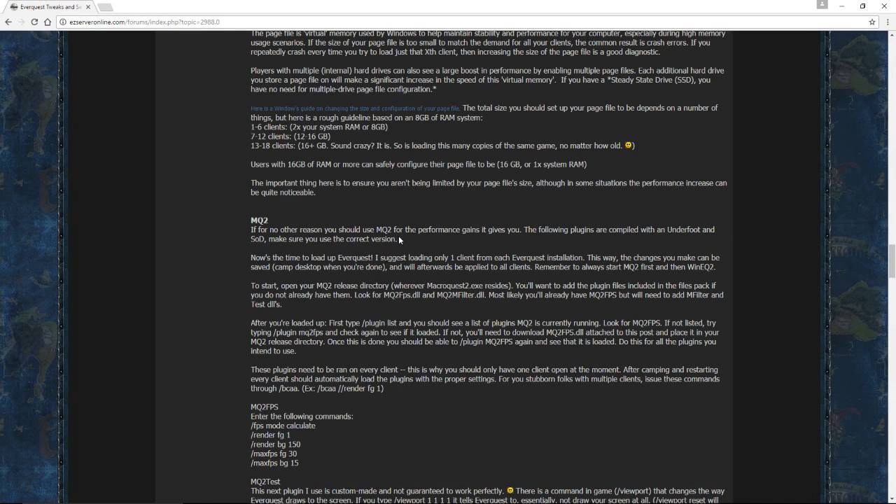
{"action": "scroll", "coordinate": [416, 189], "scroll_direction": "down", "scroll_amount": 3}
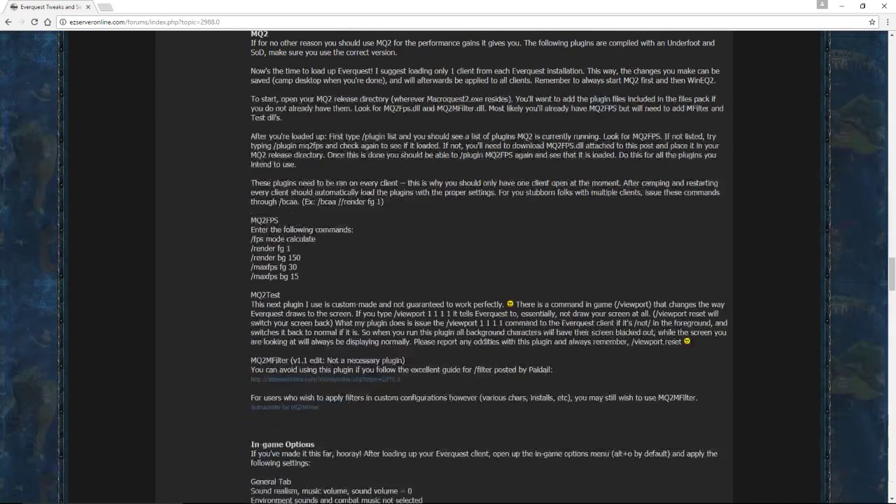
{"action": "scroll", "coordinate": [416, 189], "scroll_direction": "up", "scroll_amount": 1}
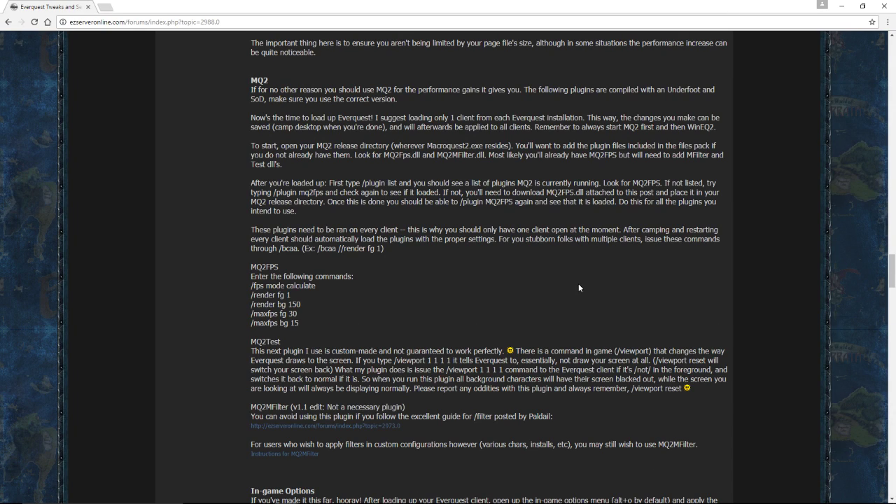
Launch EverQuest through WinEQ2 with the Hippity profile.
{"action": "key", "text": "super"}
{"action": "left_click", "coordinate": [843, 494]}
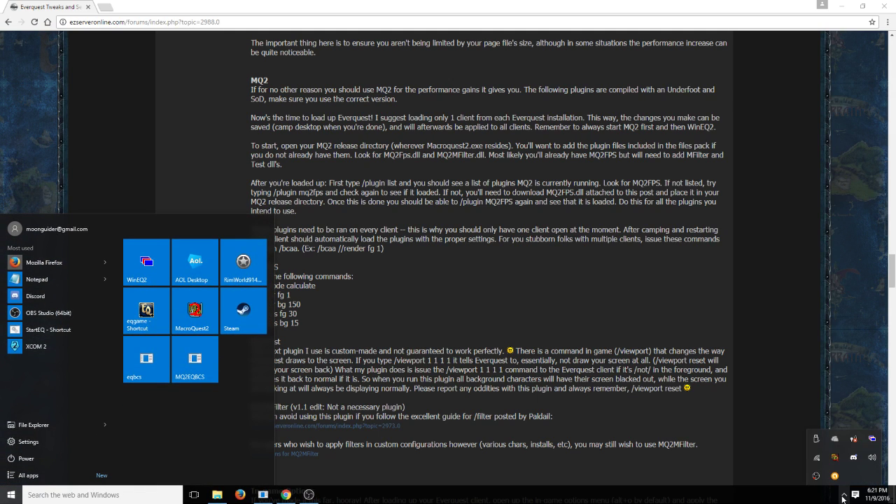
{"action": "right_click", "coordinate": [871, 444]}
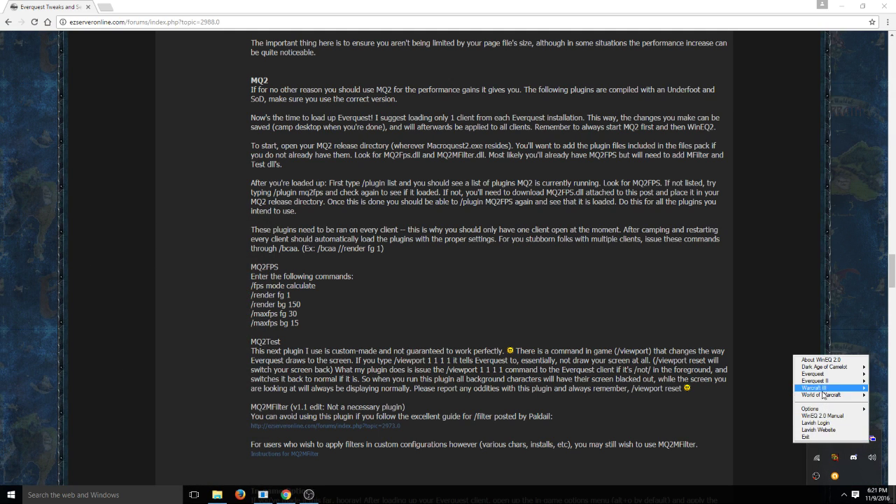
{"action": "mouse_move", "coordinate": [824, 377]}
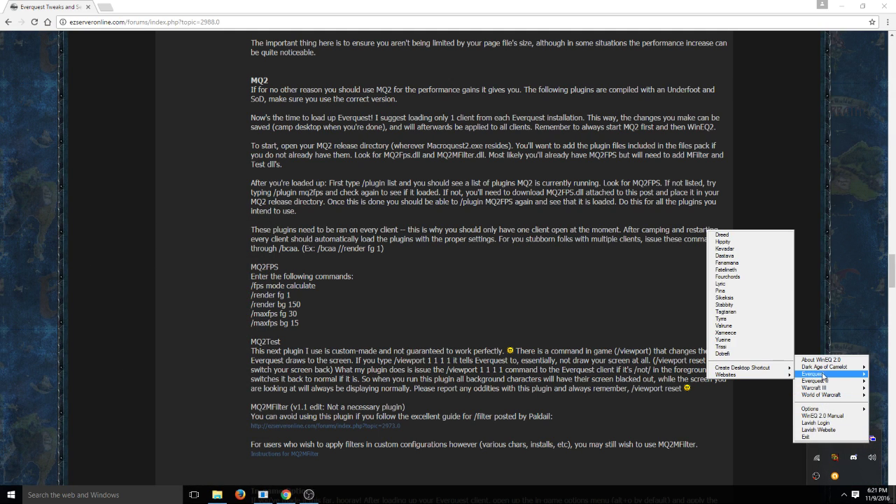
{"action": "left_click", "coordinate": [744, 242]}
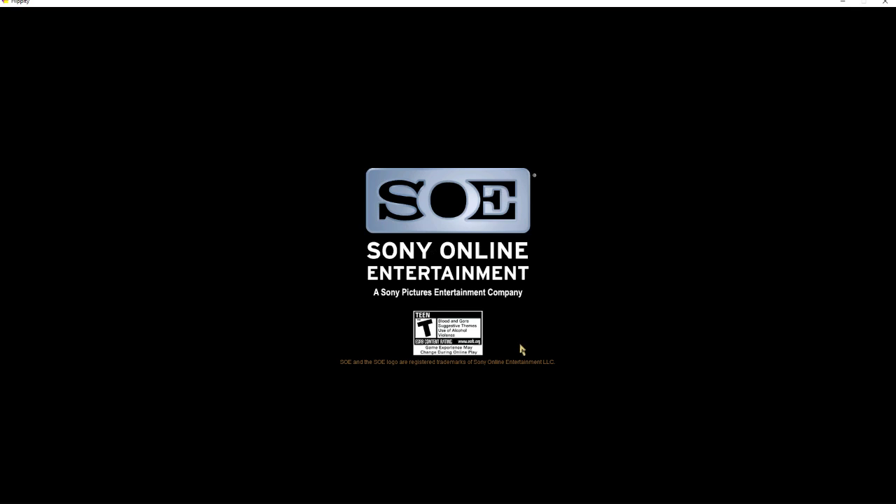
Log in to the game with the station account password, enter the world and close the Expedition Information window.
{"action": "left_click", "coordinate": [462, 229]}
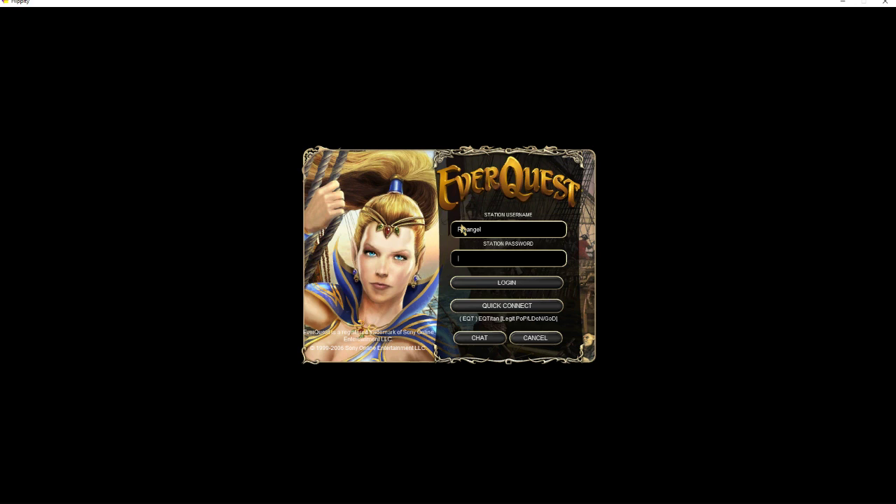
{"action": "key", "text": "Return"}
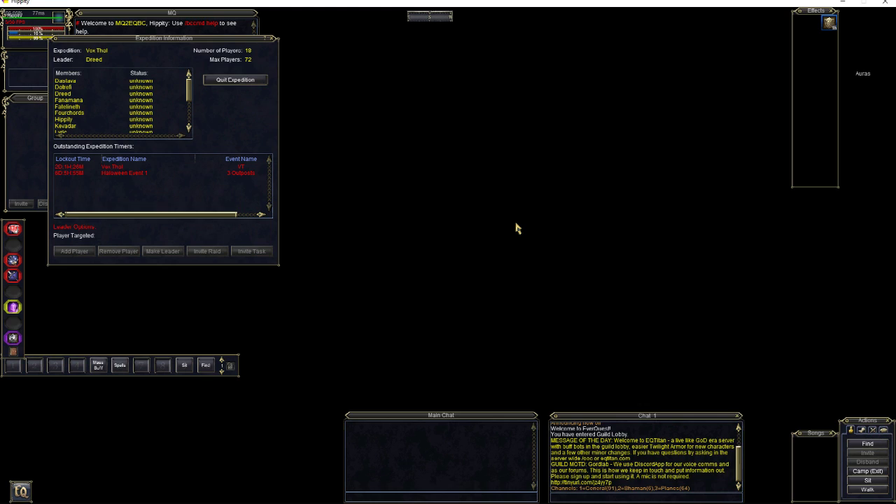
{"action": "key", "text": "Escape"}
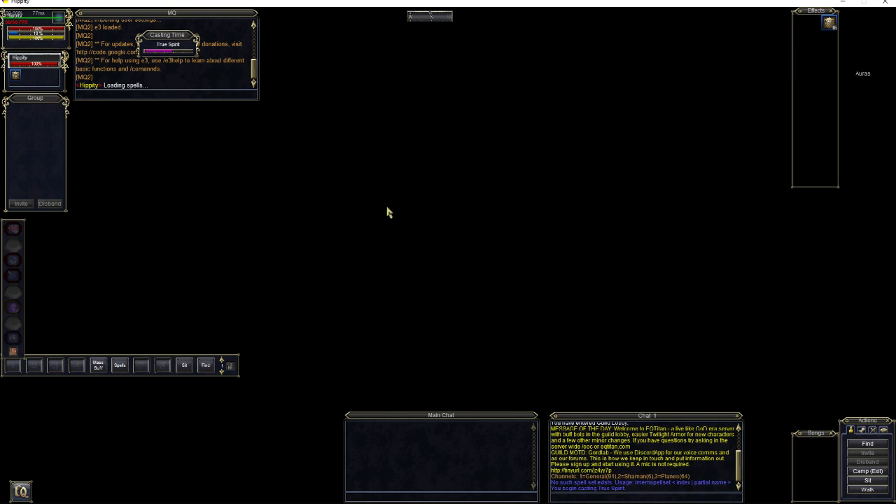
Open the in-game display options and turn off Level of Detail.
{"action": "key", "text": "alt+o"}
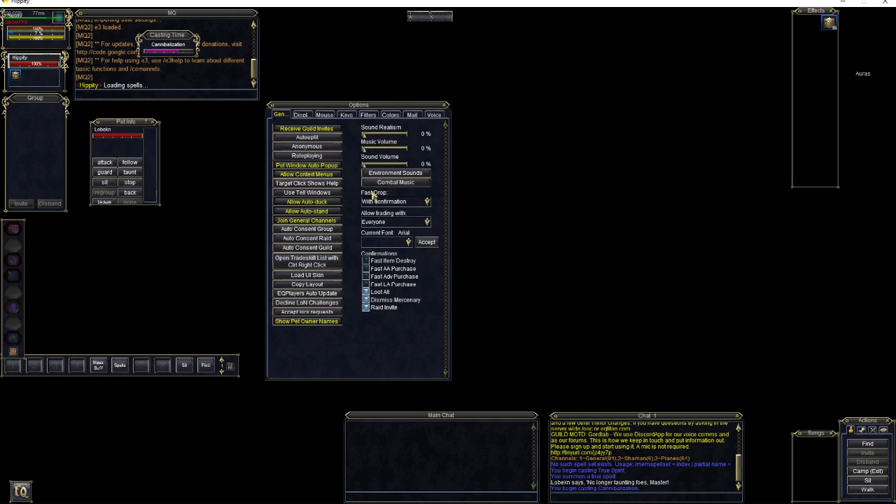
{"action": "left_click", "coordinate": [301, 115]}
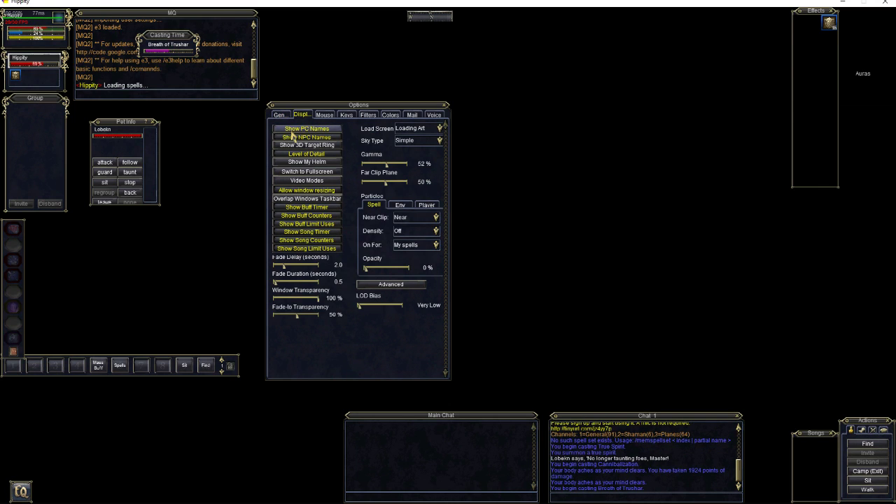
{"action": "left_click", "coordinate": [285, 145]}
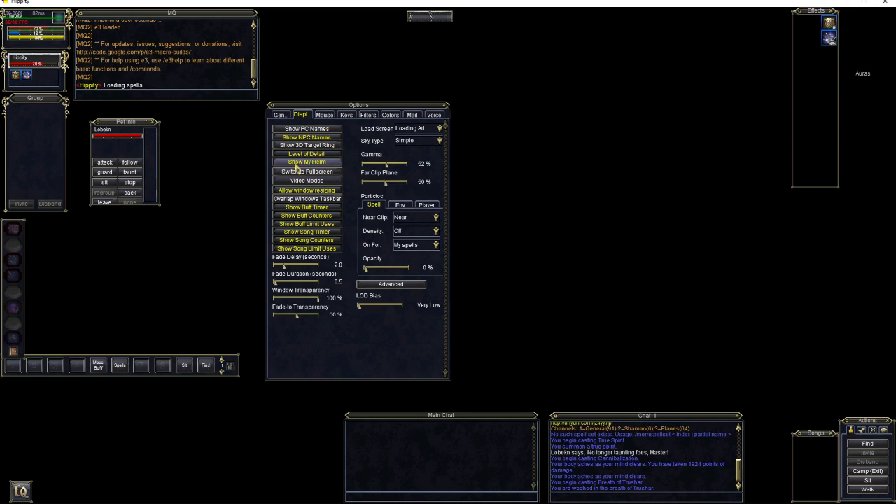
{"action": "left_click", "coordinate": [313, 156]}
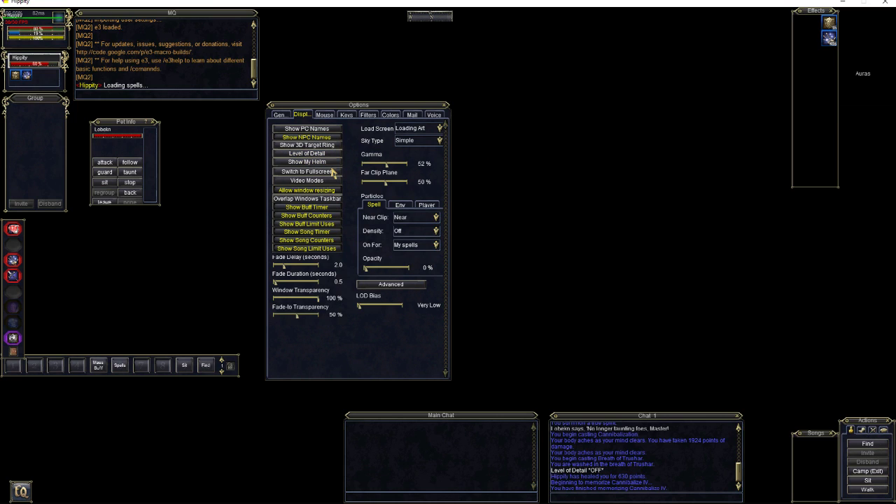
{"action": "left_click", "coordinate": [332, 162]}
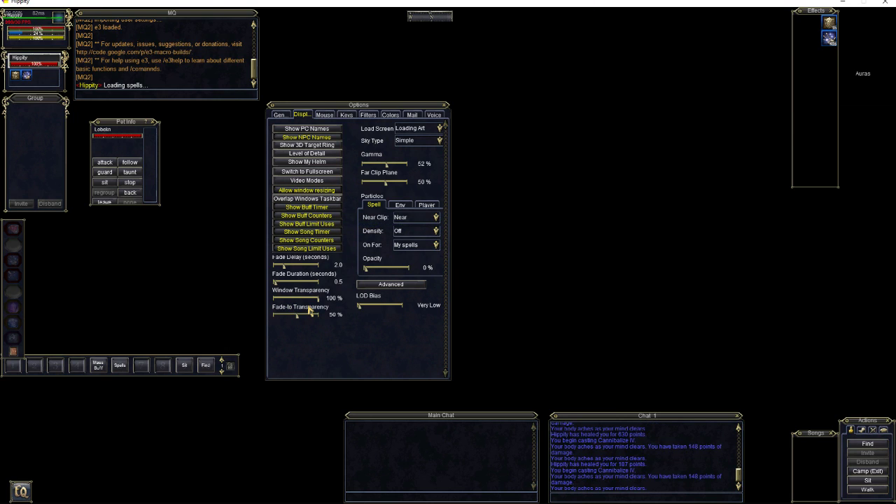
Keep the load screen on Loading Art and the sky type on Simple, and set the Far Clip Plane to 20%.
{"action": "left_click", "coordinate": [417, 132]}
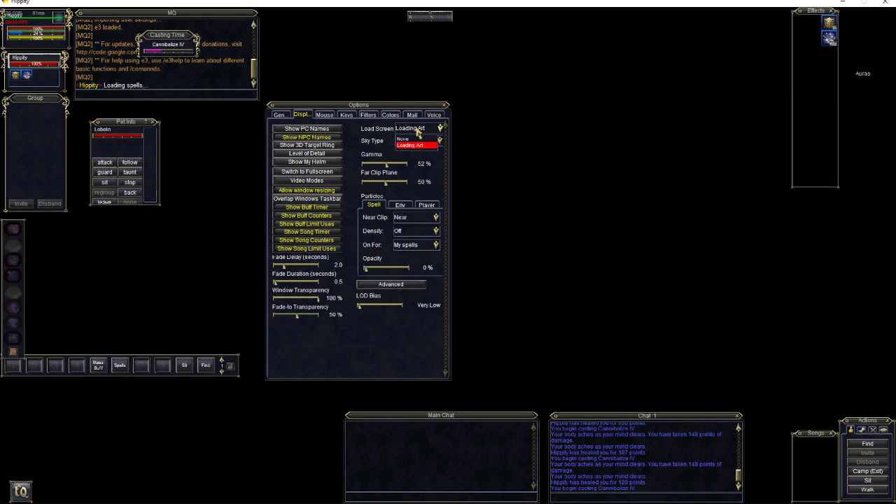
{"action": "left_click", "coordinate": [416, 145]}
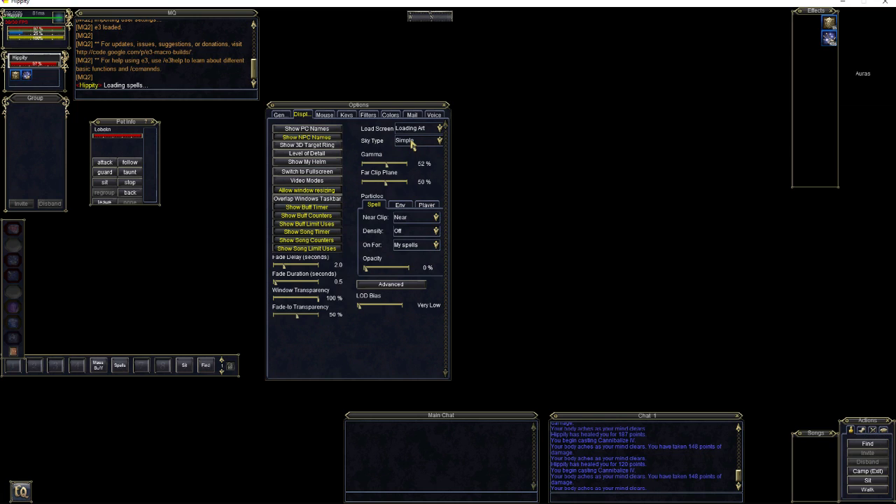
{"action": "left_click", "coordinate": [412, 143]}
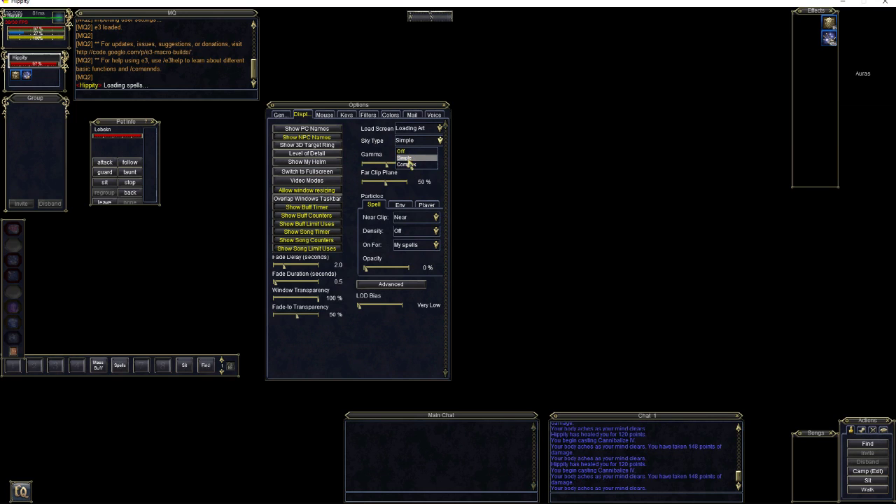
{"action": "left_click", "coordinate": [404, 159]}
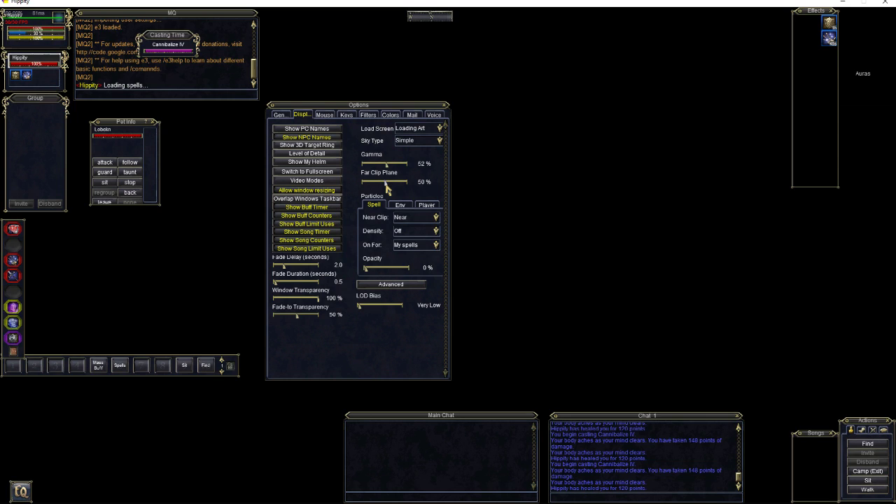
{"action": "mouse_move", "coordinate": [386, 186]}
{"action": "left_mouse_down"}
{"action": "mouse_move", "coordinate": [365, 191]}
{"action": "mouse_move", "coordinate": [374, 187]}
{"action": "left_mouse_up"}
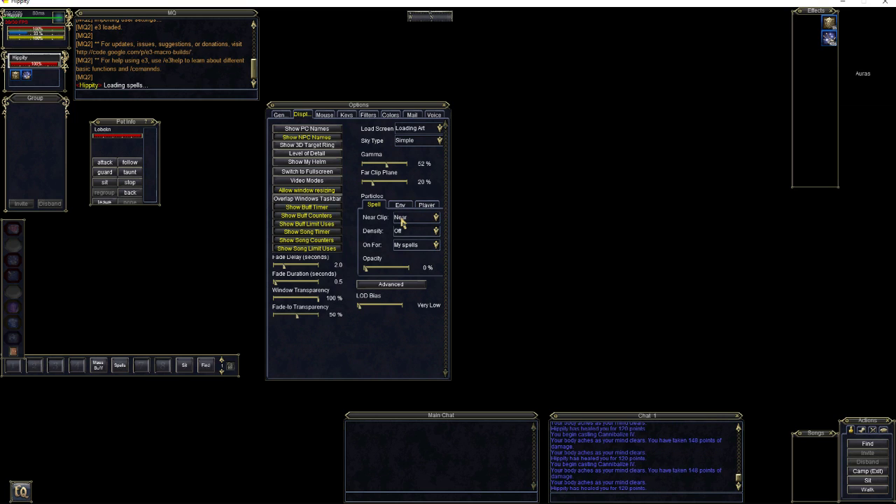
Check the near clip and density choices for spell particles, and review the environment and player particle settings.
{"action": "left_click", "coordinate": [403, 222]}
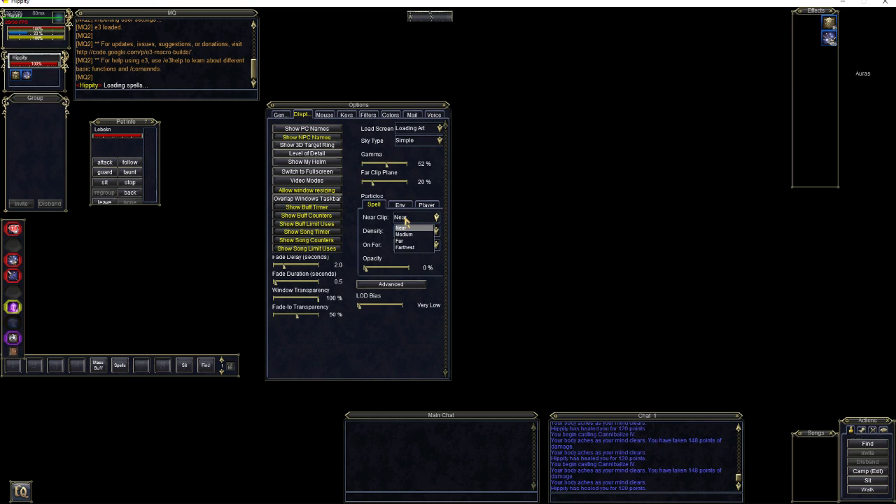
{"action": "left_click", "coordinate": [405, 222]}
{"action": "left_click", "coordinate": [407, 232]}
{"action": "left_click", "coordinate": [406, 241]}
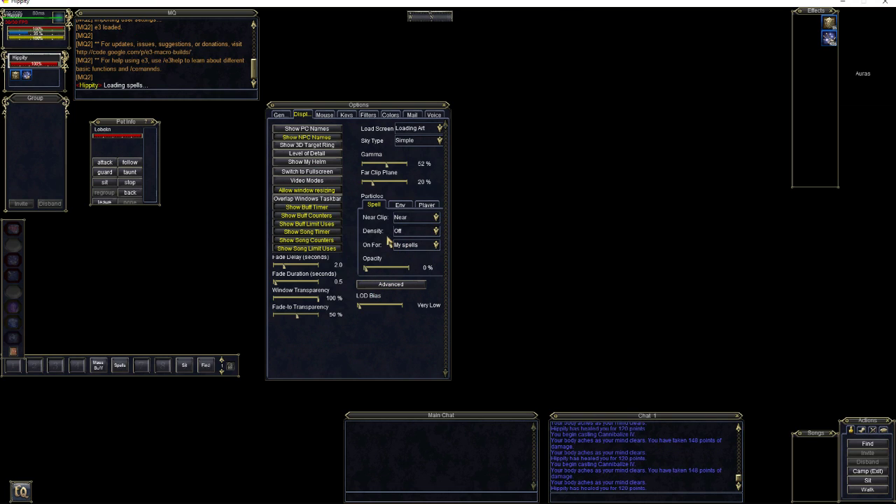
{"action": "left_click", "coordinate": [396, 205]}
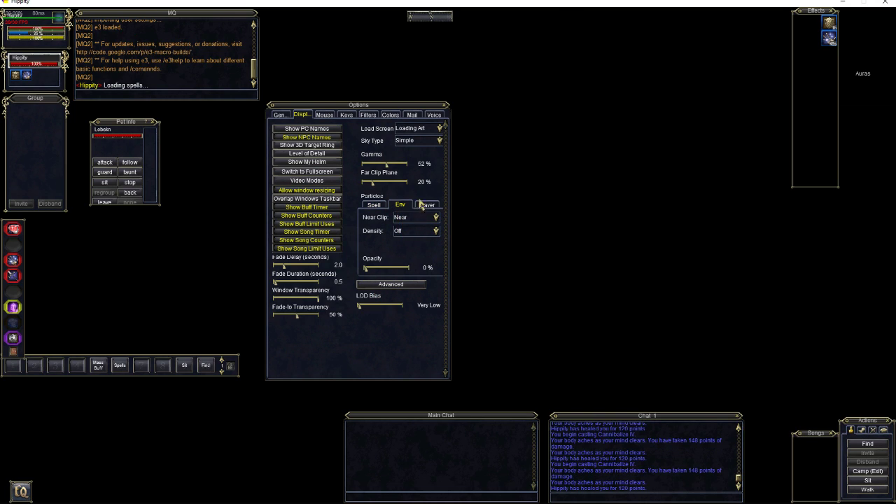
{"action": "left_click", "coordinate": [425, 206]}
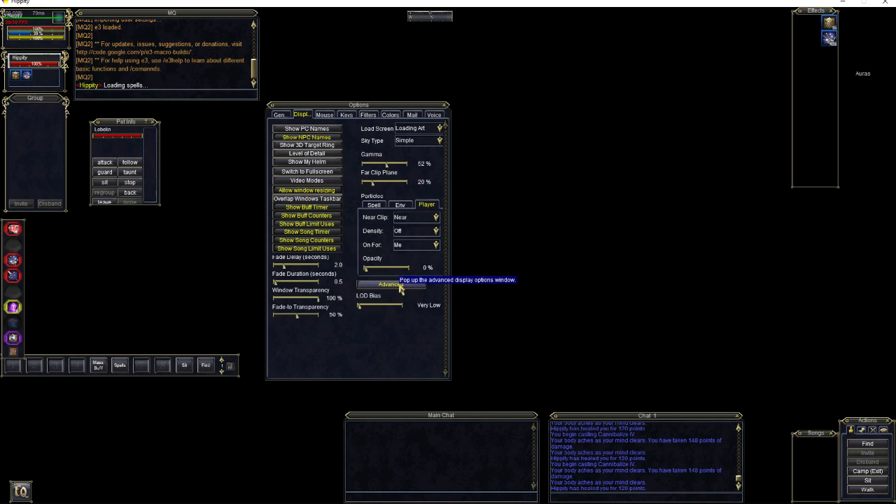
In the advanced display options, disable tattoos, lower the Actor Clip Plane, keep Terrain Texture Quality at Minimum and close the window.
{"action": "left_click", "coordinate": [400, 285]}
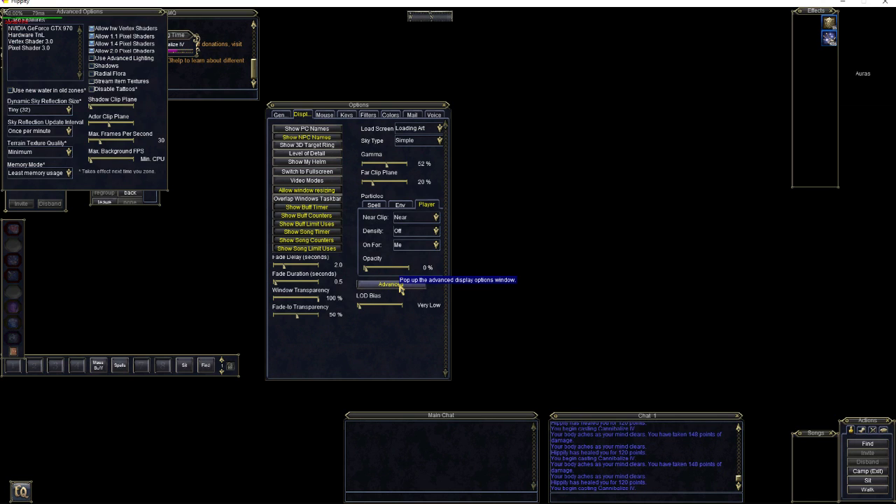
{"action": "left_click_drag", "start_coordinate": [82, 10], "coordinate": [402, 131]}
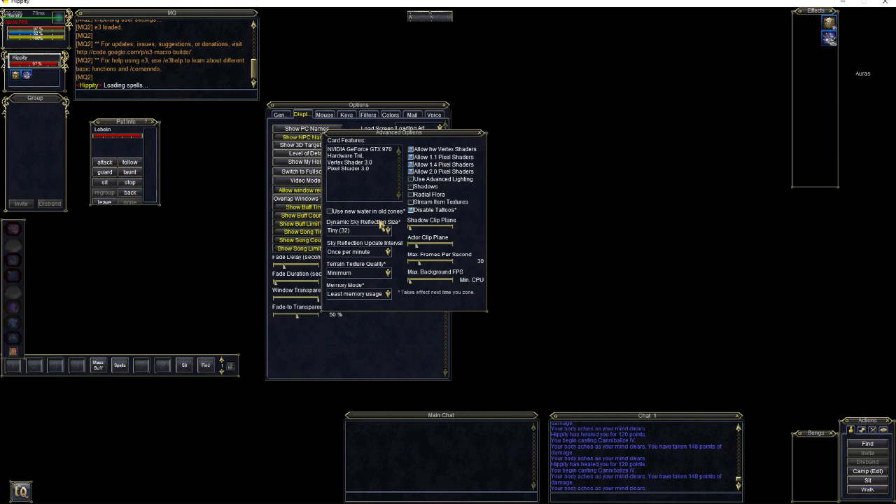
{"action": "left_click", "coordinate": [355, 272]}
{"action": "left_click", "coordinate": [354, 260]}
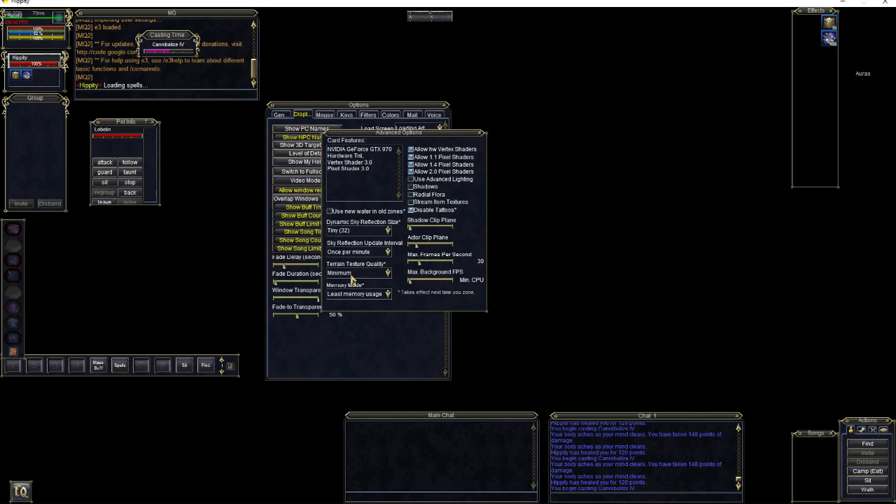
{"action": "left_click", "coordinate": [352, 277]}
{"action": "left_click", "coordinate": [354, 281]}
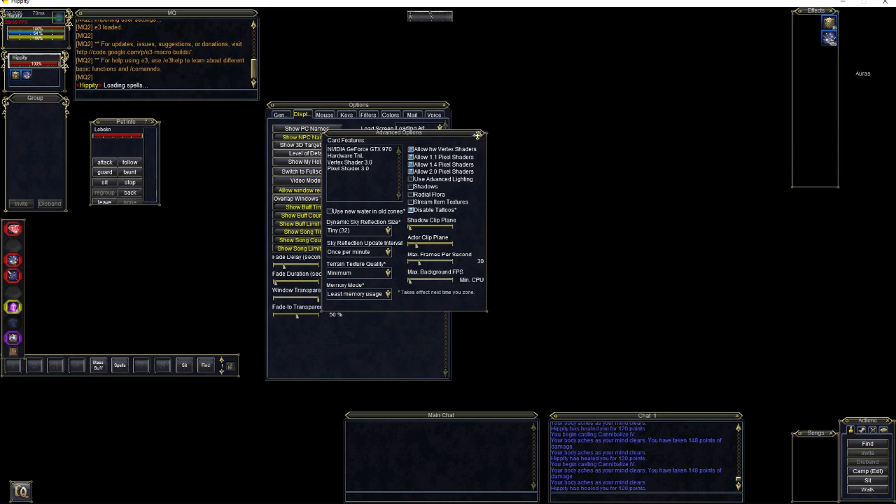
{"action": "left_click", "coordinate": [481, 134]}
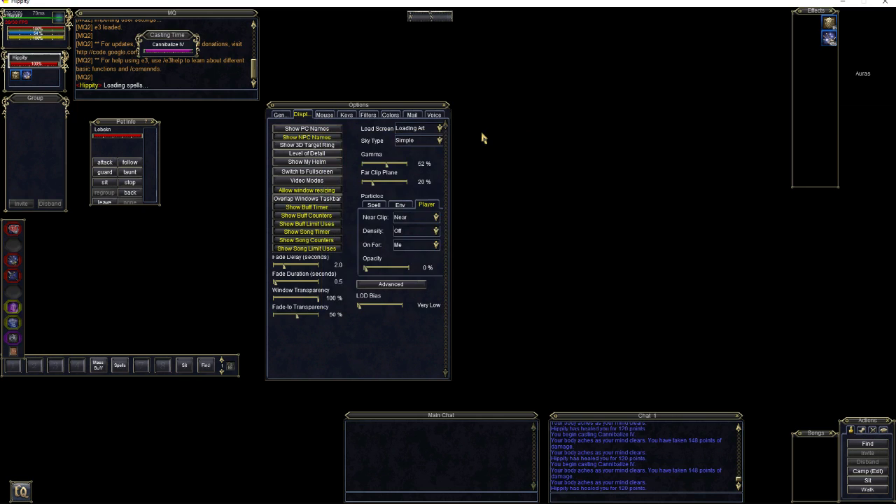
Close the options window, move the MQ window to the middle of the view, and run /maxfps fg 30 in it.
{"action": "left_click", "coordinate": [444, 105]}
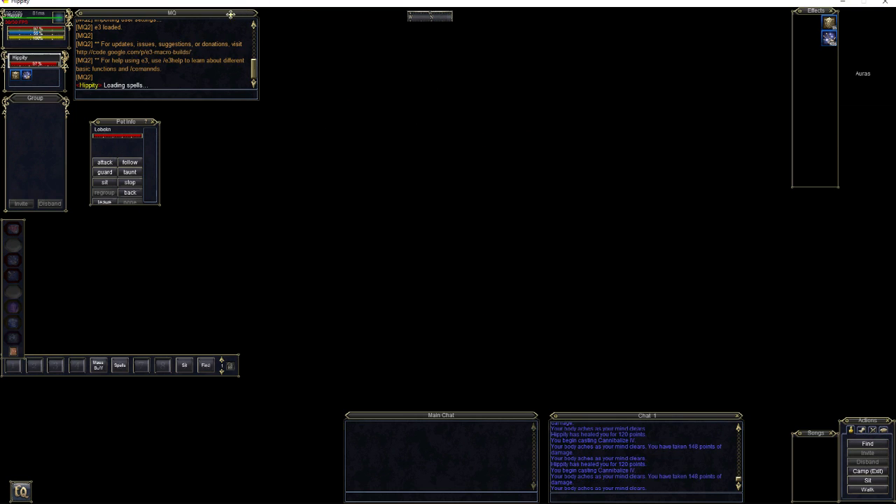
{"action": "left_click_drag", "start_coordinate": [236, 15], "coordinate": [515, 176]}
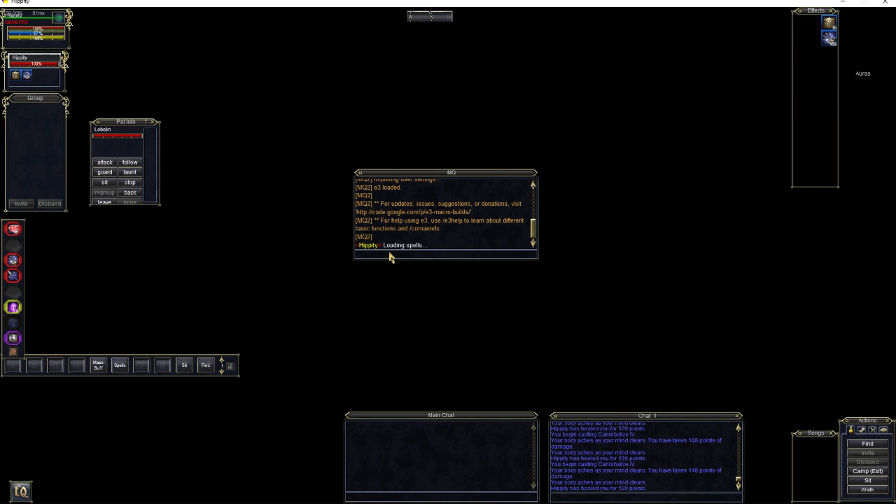
{"action": "type", "text": "xfps"}
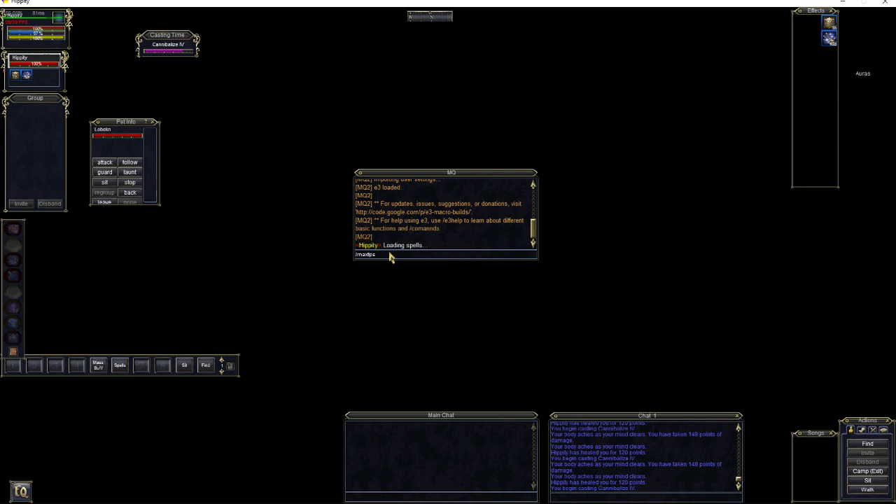
{"action": "type", "text": " fg"}
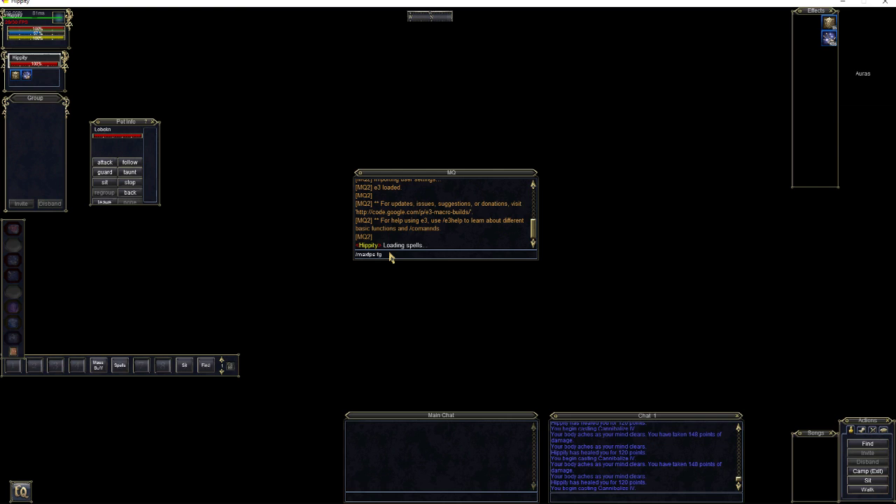
{"action": "type", "text": " 30"}
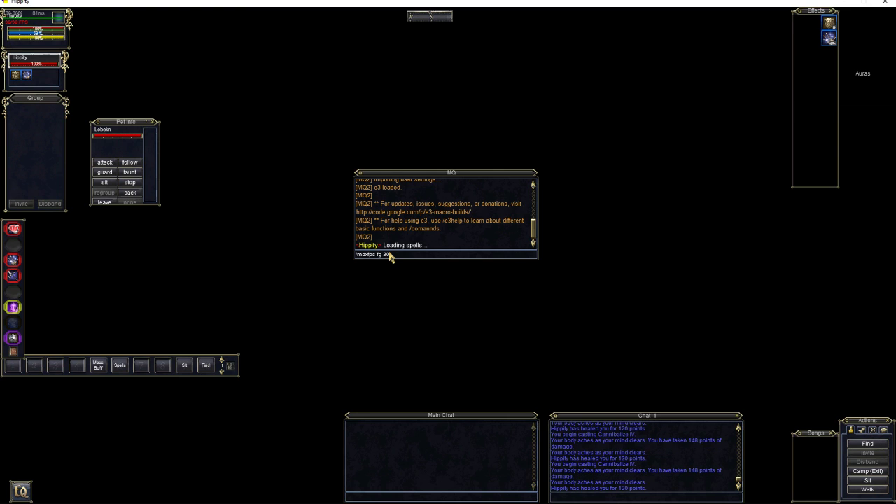
{"action": "key", "text": "Return"}
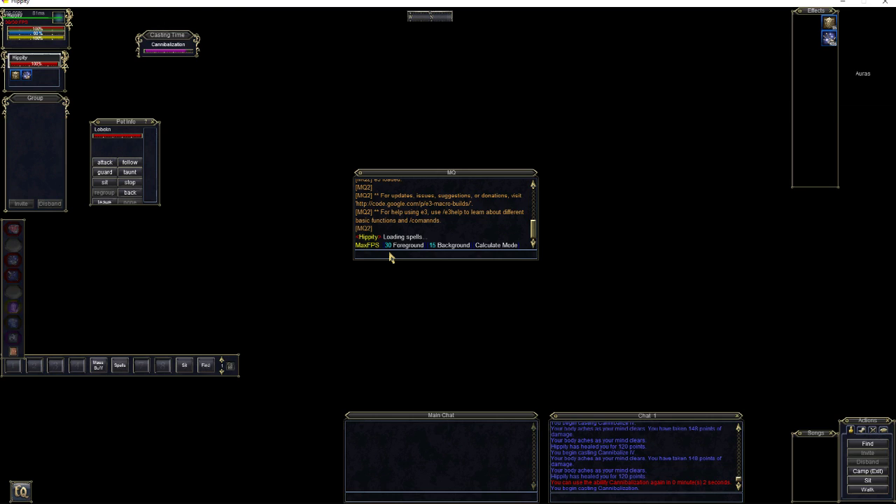
Set the background frame rate cap to 15 by running /maxfps bg 15 in the MQ window.
{"action": "left_click", "coordinate": [428, 256]}
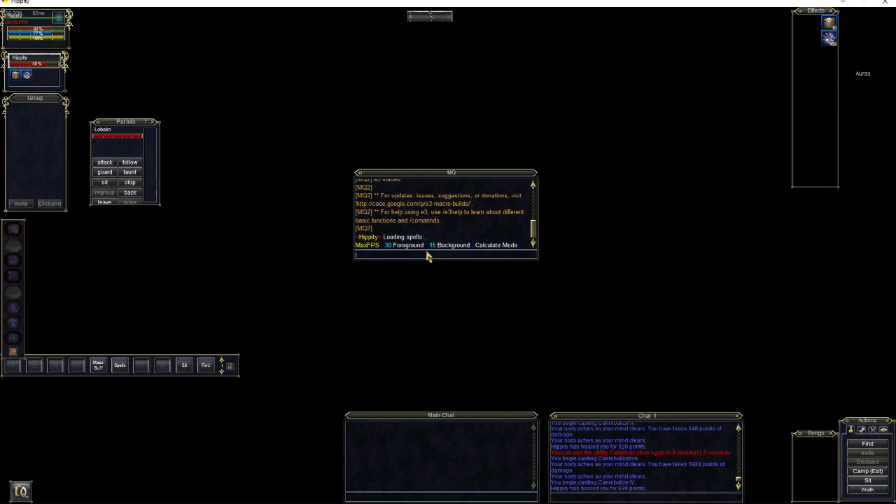
{"action": "type", "text": "/ma"}
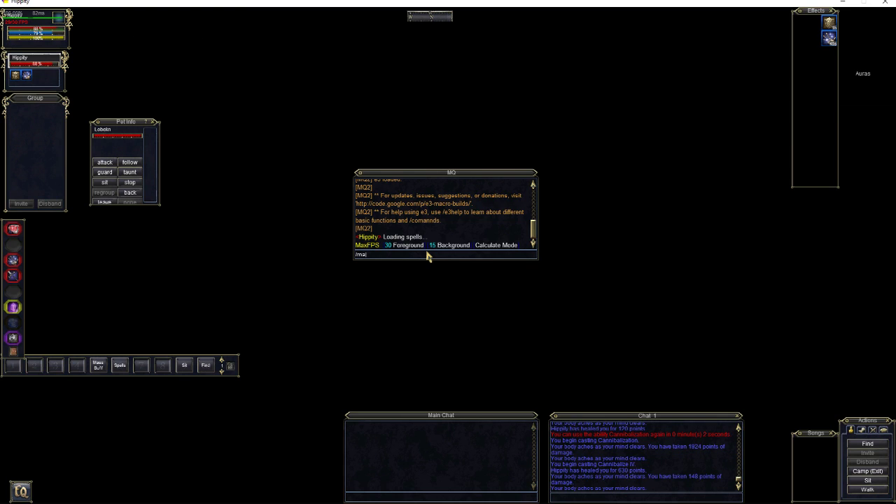
{"action": "type", "text": "xfps bg"}
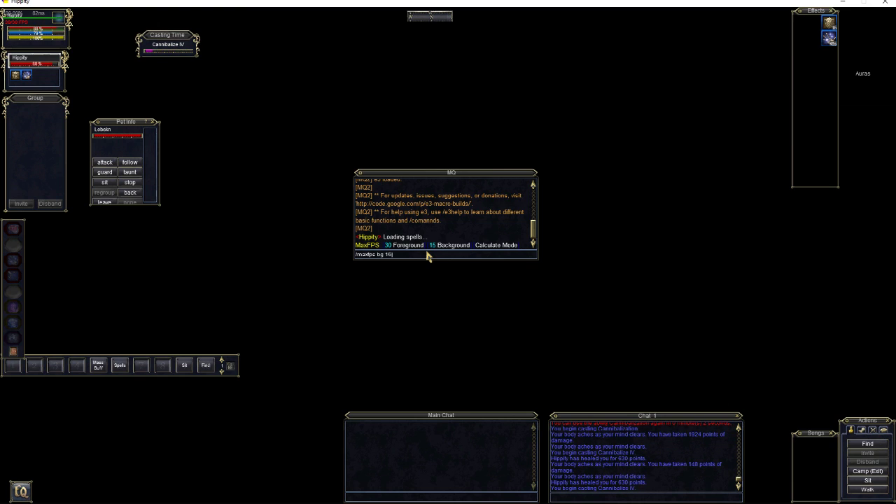
{"action": "type", "text": " 15"}
{"action": "key", "text": "Return"}
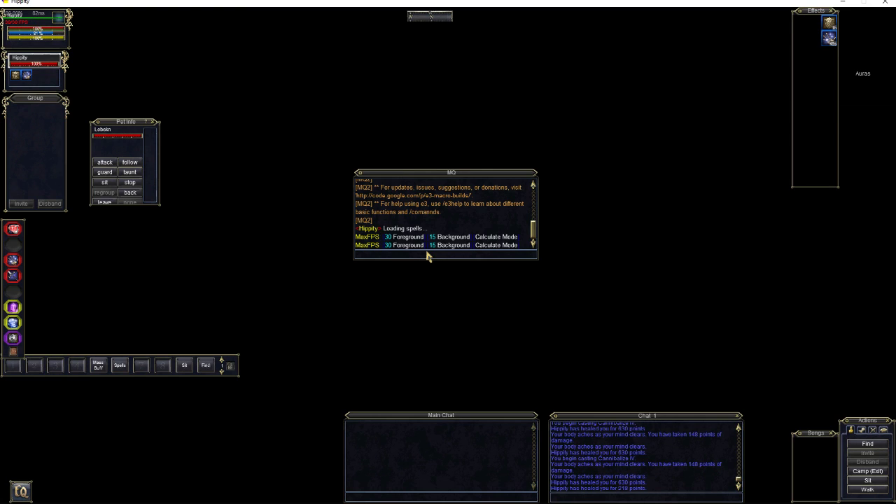
Check the MQ2FPS commands in the forum guide and run /render fg 1 in the game's MQ window.
{"action": "key", "text": "alt+Tab"}
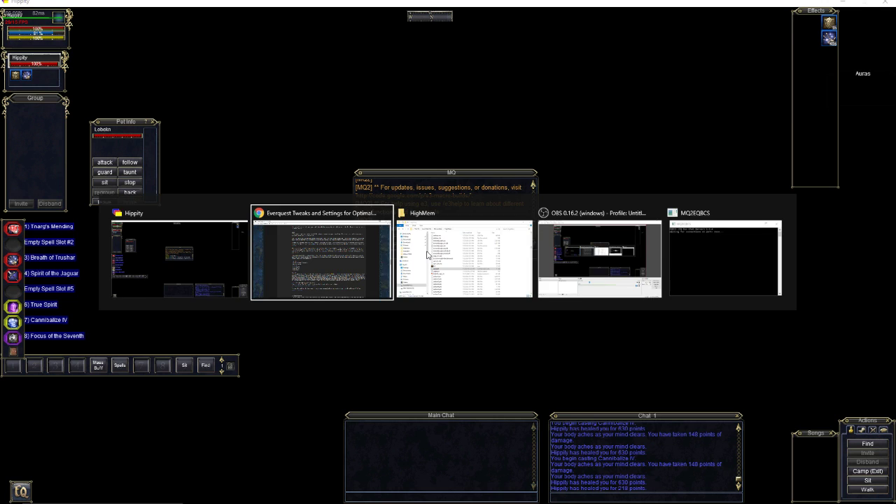
{"action": "key", "text": "alt+shift+Tab"}
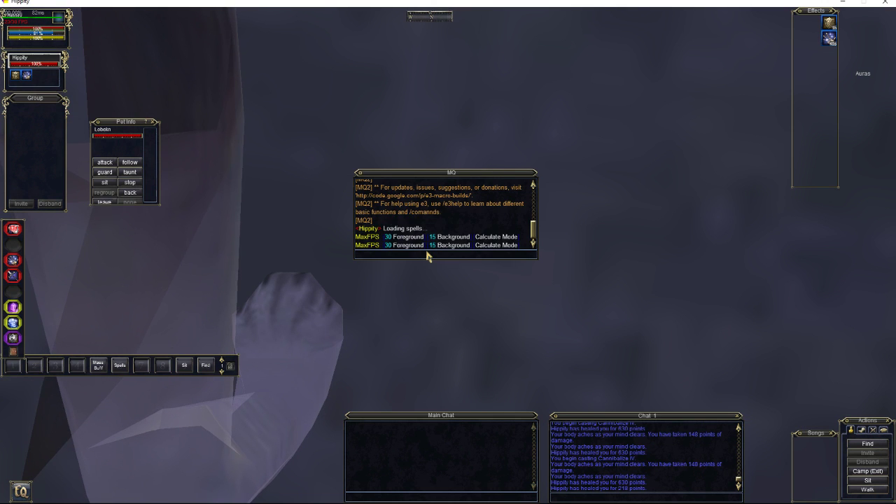
{"action": "key", "text": "alt+Tab"}
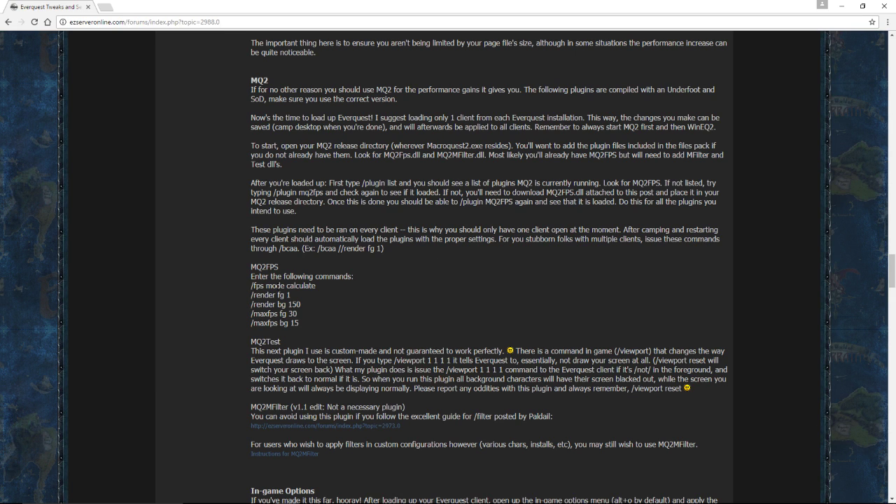
{"action": "key", "text": "alt+Tab"}
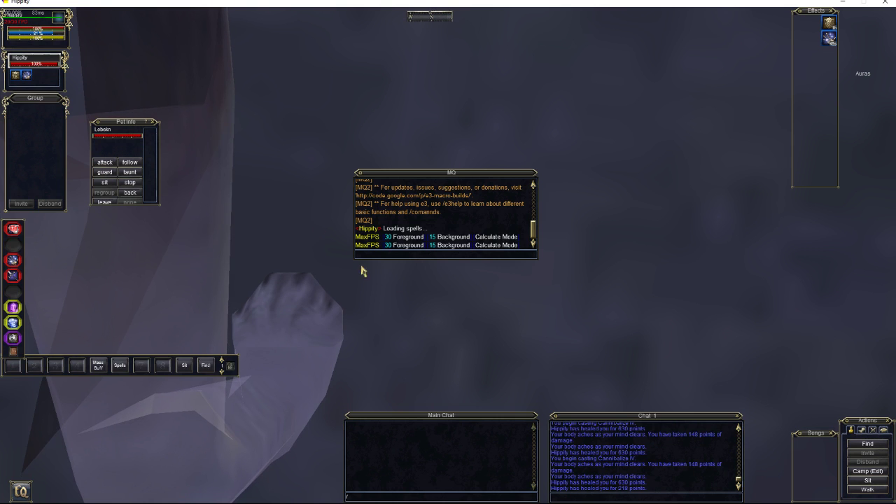
{"action": "left_click", "coordinate": [370, 257]}
{"action": "type", "text": "/ren"}
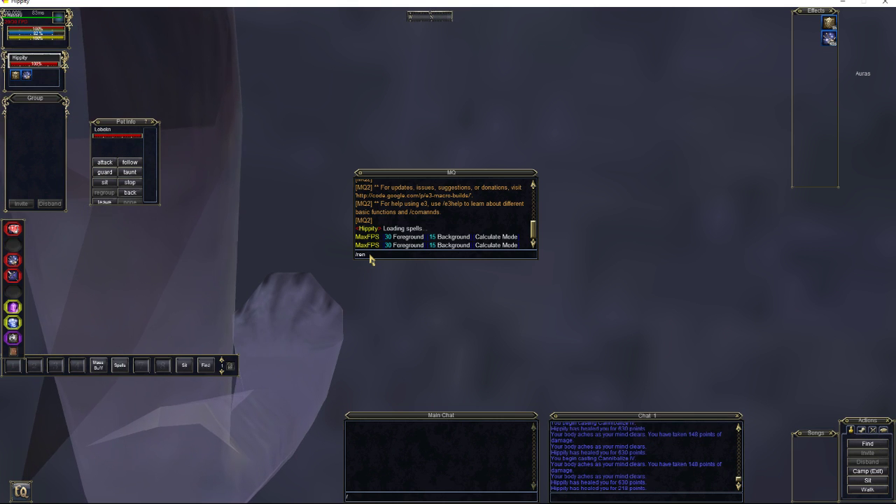
{"action": "type", "text": "der fg 1"}
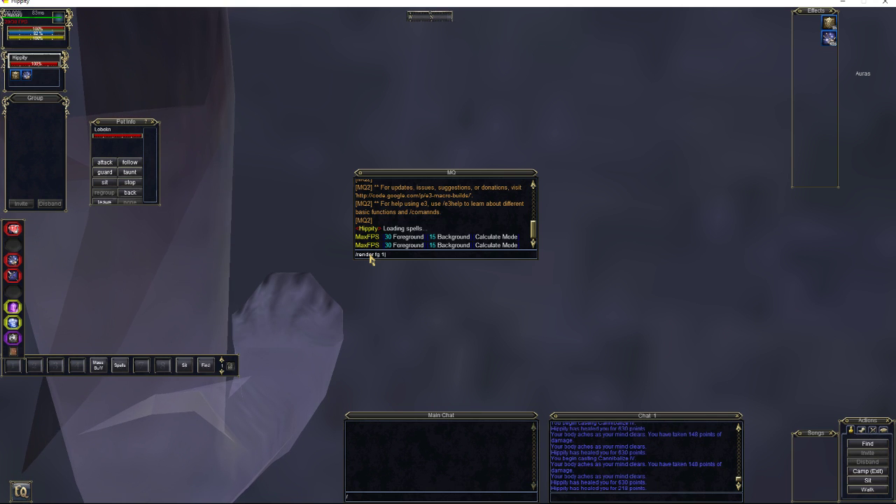
{"action": "key", "text": "Return"}
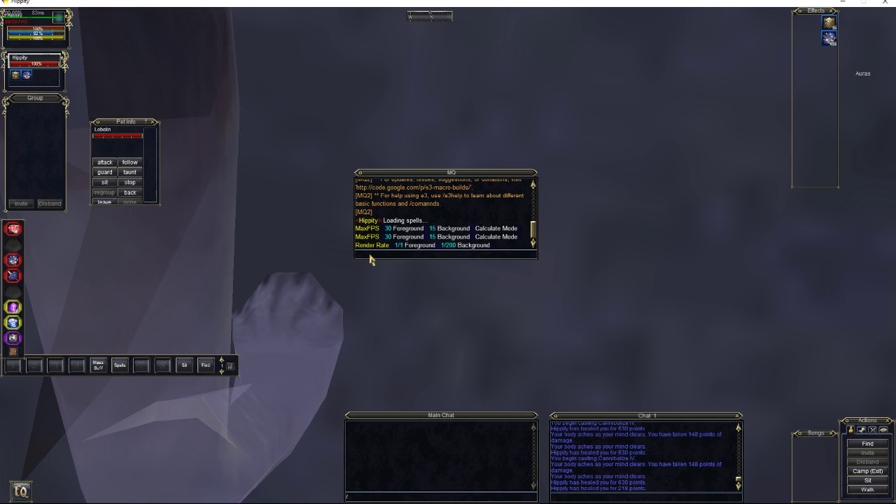
Set the background render rate to 150 by running /render bg 150 in the MQ window.
{"action": "type", "text": "render"}
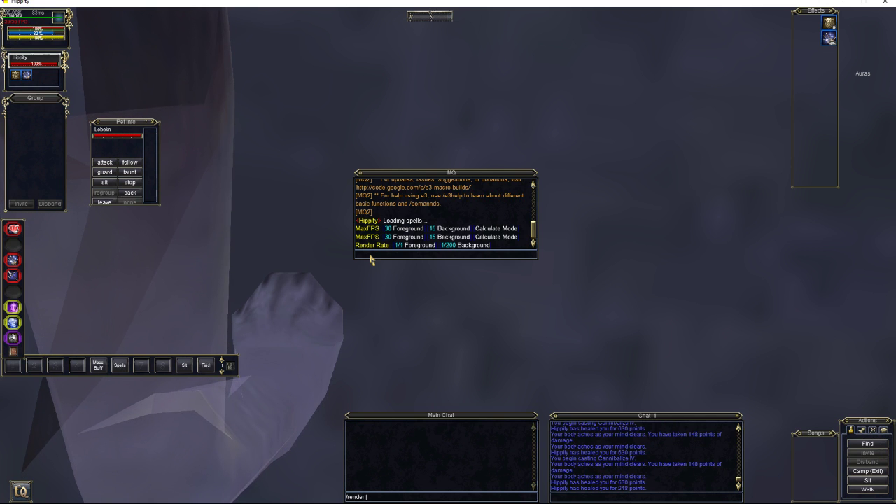
{"action": "type", "text": " bg"}
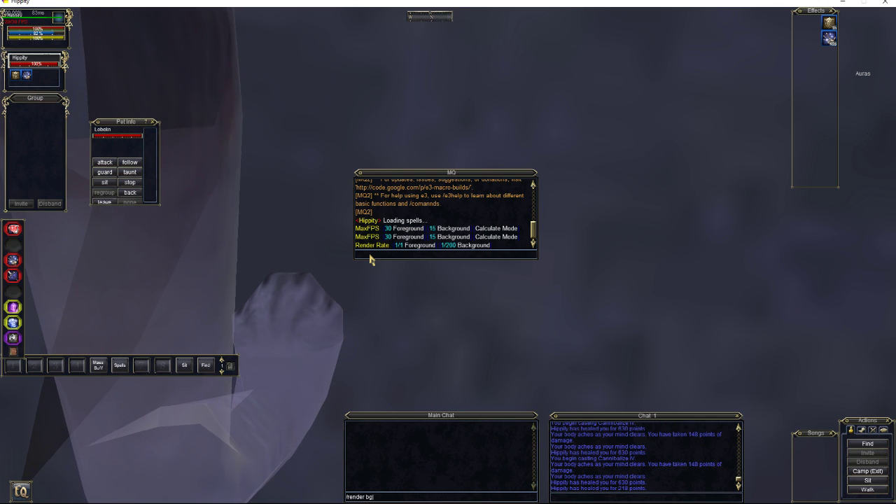
{"action": "type", "text": "render bg 150"}
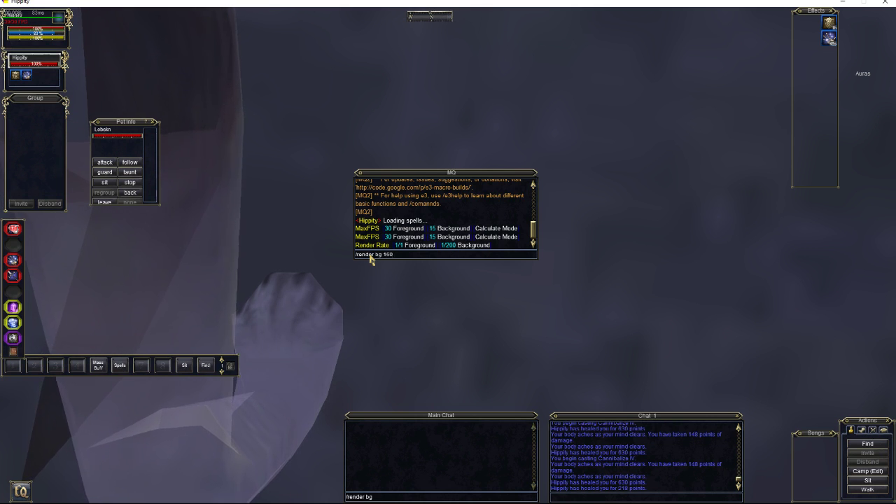
{"action": "key", "text": "Return"}
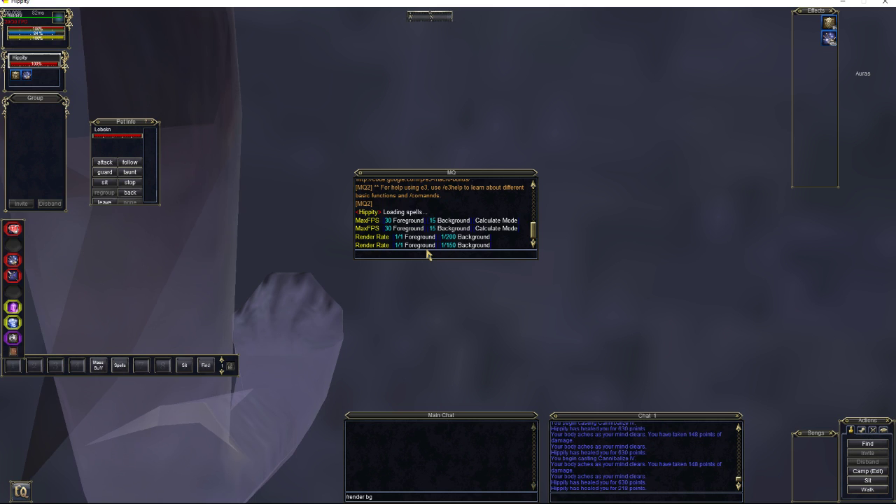
Run /fps mode calculate in the MQ window.
{"action": "type", "text": "/fps mode calcu"}
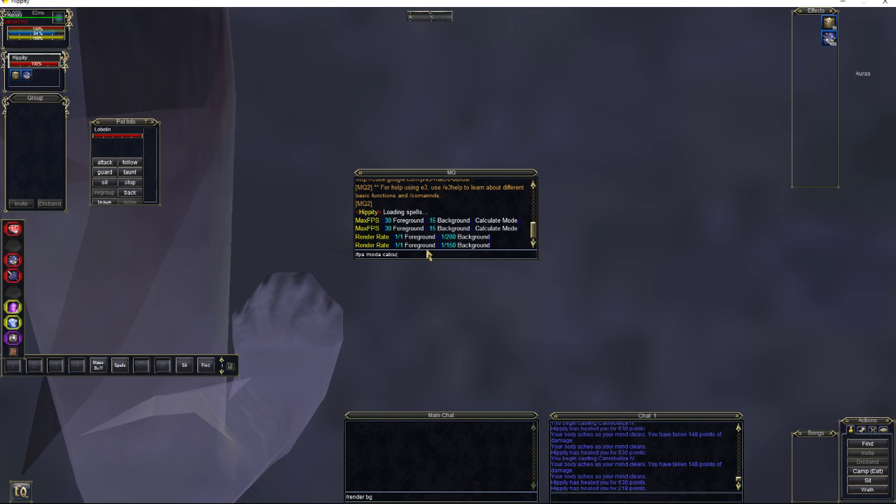
{"action": "type", "text": "late"}
{"action": "key", "text": "Return"}
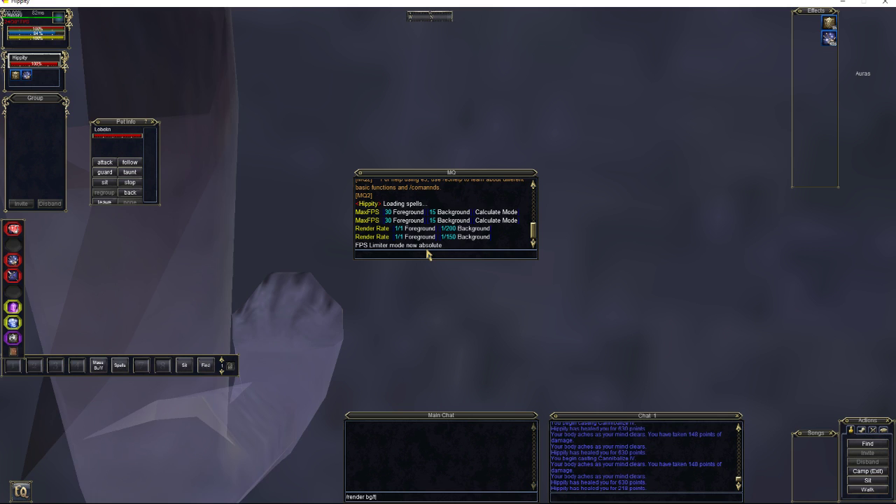
Clear the leftover /render bg text from the main chat and switch the FPS limiter mode to calculate in the MQ window.
{"action": "key", "text": "BackSpace"}
{"action": "key", "text": "BackSpace"}
{"action": "key", "text": "BackSpace"}
{"action": "key", "text": "BackSpace"}
{"action": "key", "text": "BackSpace"}
{"action": "key", "text": "BackSpace"}
{"action": "key", "text": "BackSpace"}
{"action": "key", "text": "BackSpace"}
{"action": "key", "text": "BackSpace"}
{"action": "key", "text": "BackSpace"}
{"action": "key", "text": "BackSpace"}
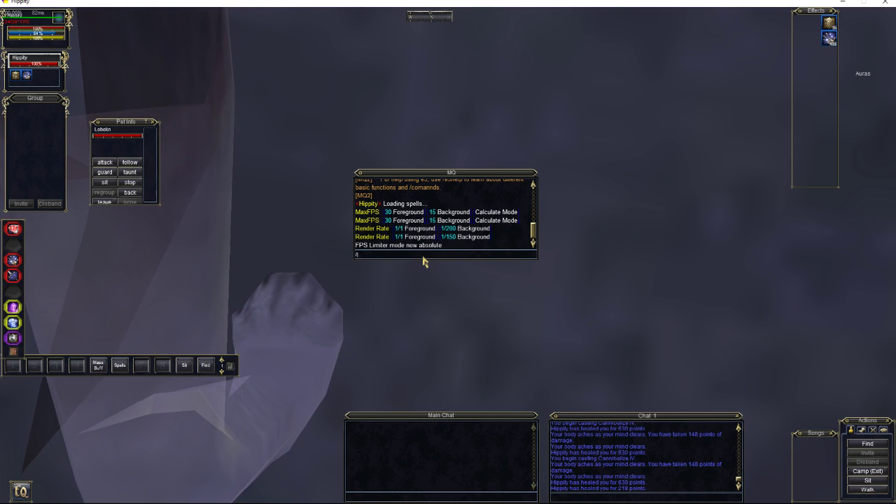
{"action": "key", "text": "Return"}
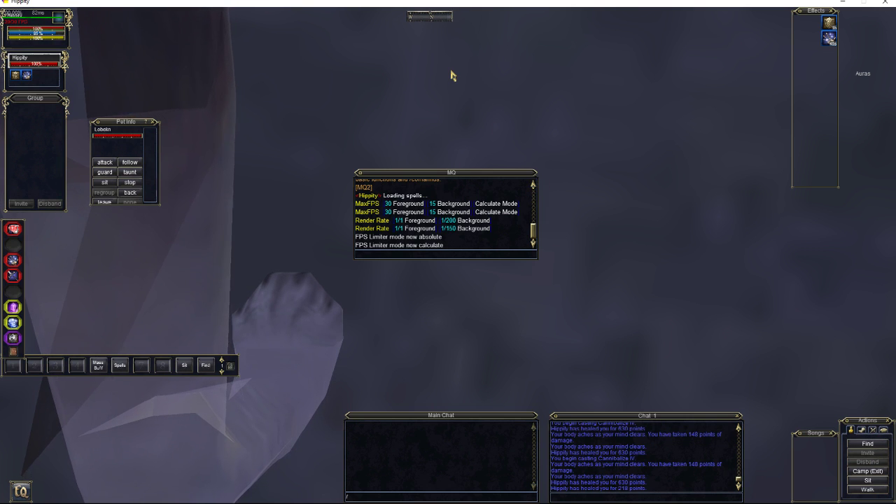
Start camping to the desktop with /camp desktop.
{"action": "type", "text": "/camp desktop"}
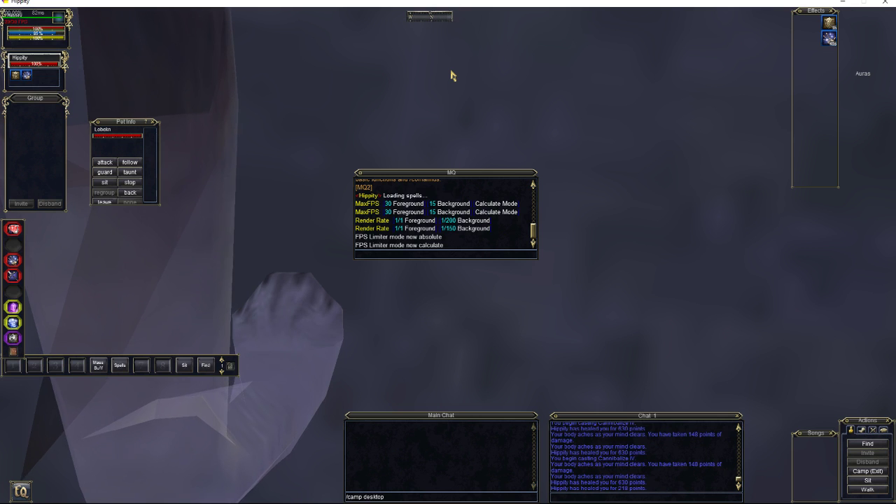
{"action": "key", "text": "Return"}
Read the forum guide's MQ2Test, MQ2MFilter and In-game Options sections, and return to the game.
{"action": "key", "text": "alt+Tab"}
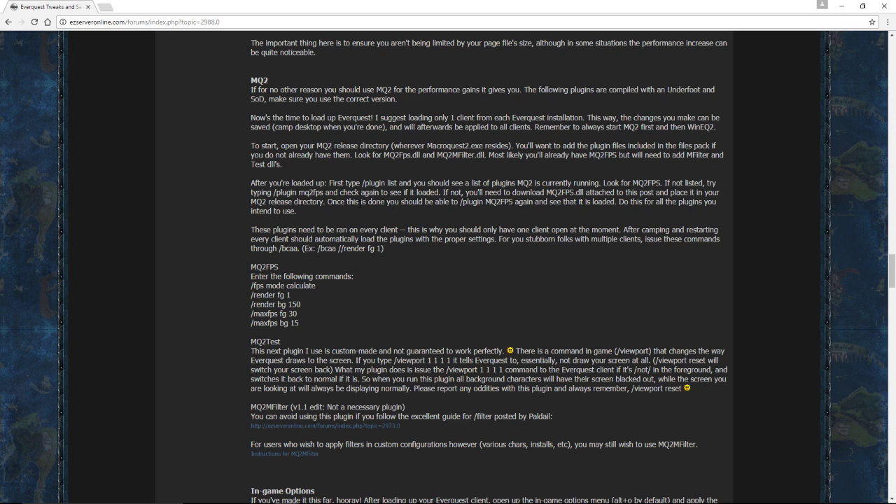
{"action": "scroll", "coordinate": [310, 185], "scroll_direction": "down", "scroll_amount": 4}
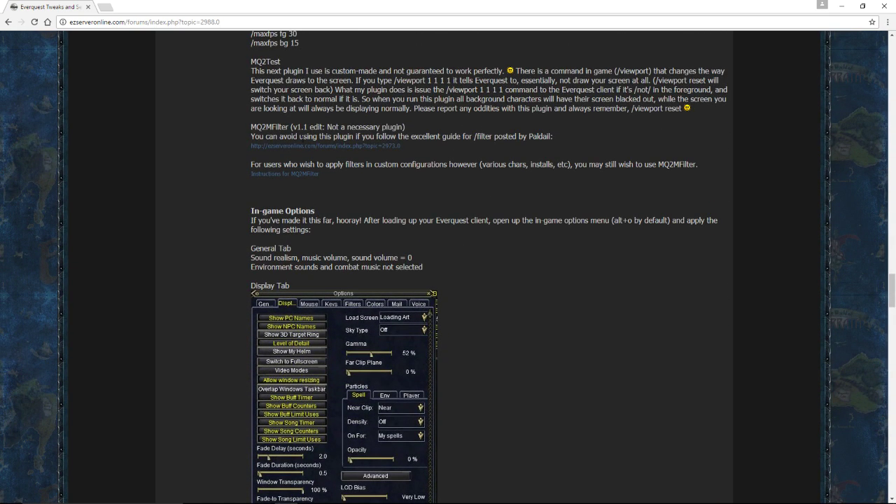
{"action": "key", "text": "alt+Tab"}
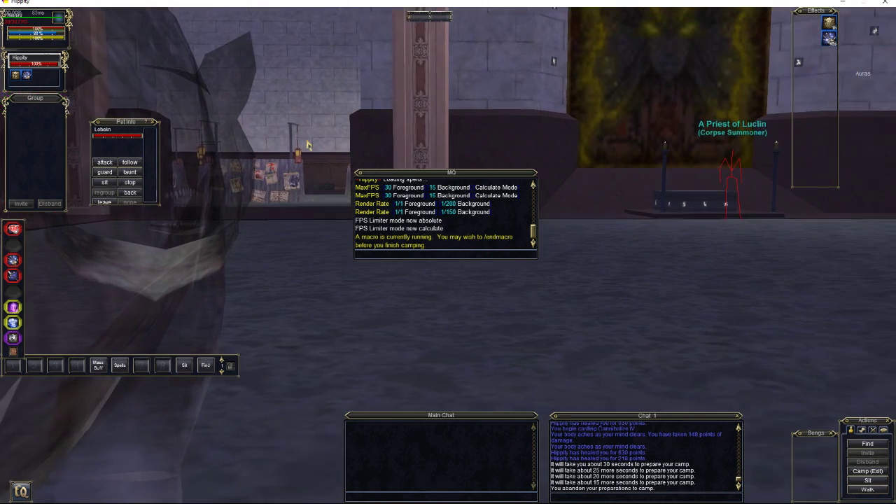
Abandon the camp, open the in-game filter options and try to set the Bad Word filter to Hide.
{"action": "key", "text": "Right"}
{"action": "key", "text": "alt+o"}
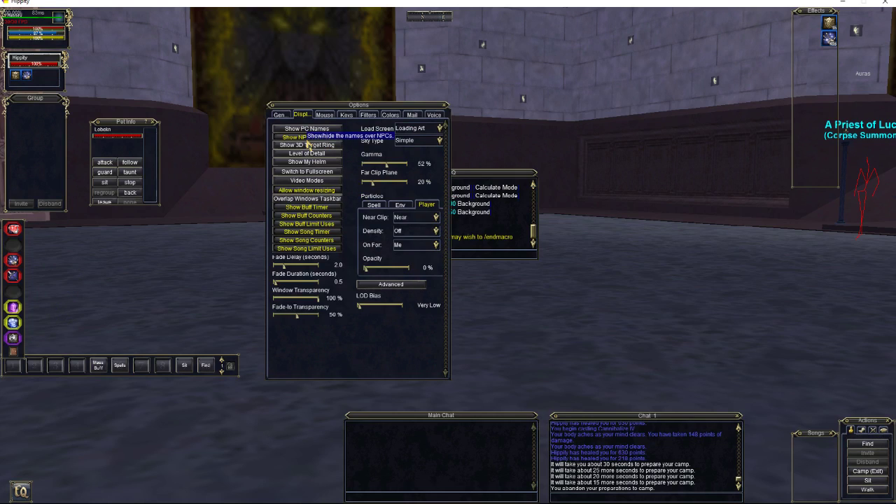
{"action": "left_click", "coordinate": [369, 116]}
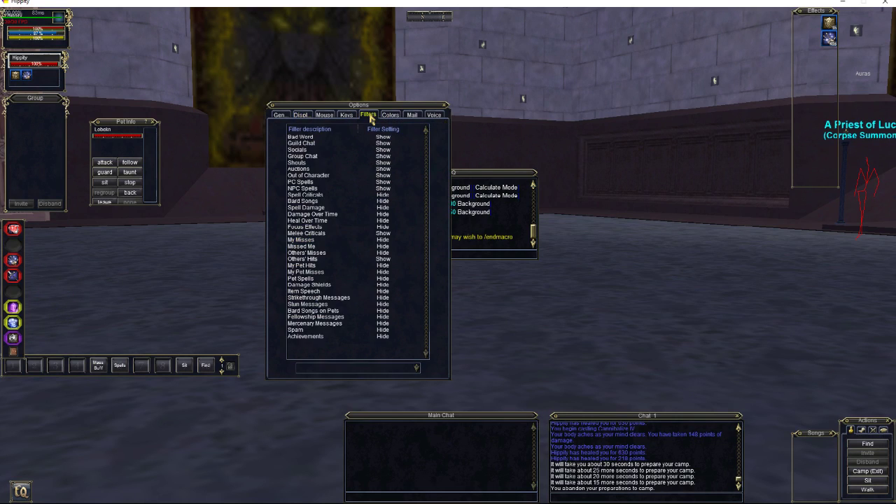
{"action": "left_click", "coordinate": [299, 138]}
{"action": "left_click", "coordinate": [308, 367]}
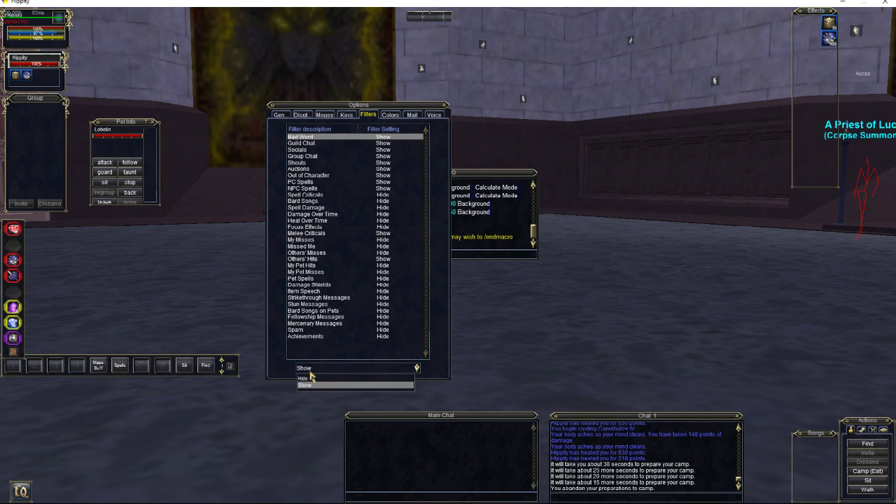
{"action": "left_click", "coordinate": [307, 377]}
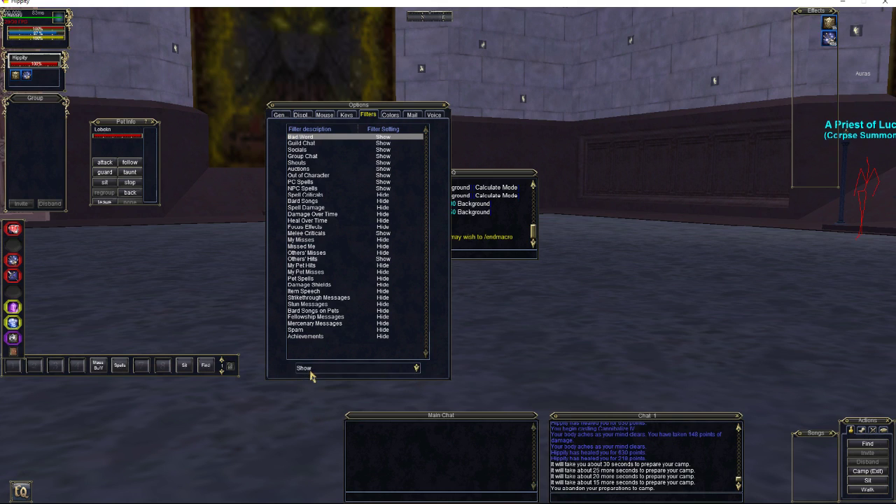
Set the PC Spells and NPC Spells chat filters to Hide.
{"action": "left_click", "coordinate": [303, 137]}
{"action": "left_click", "coordinate": [312, 143]}
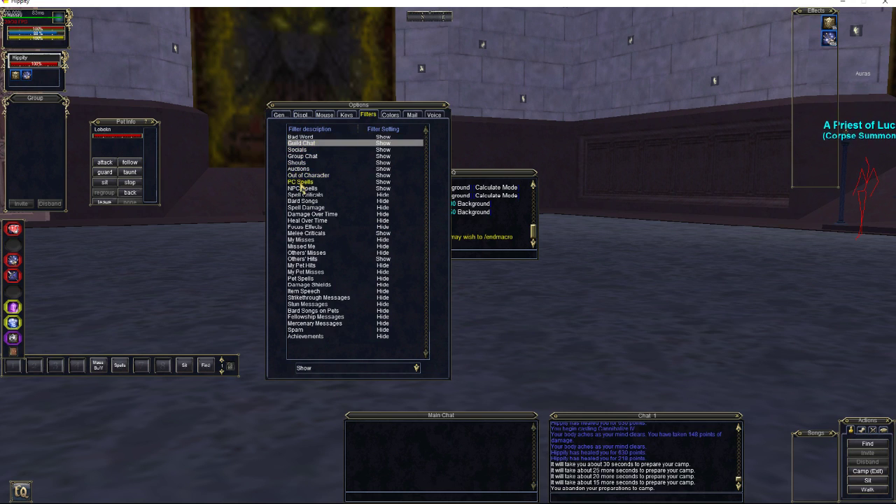
{"action": "left_click", "coordinate": [303, 176]}
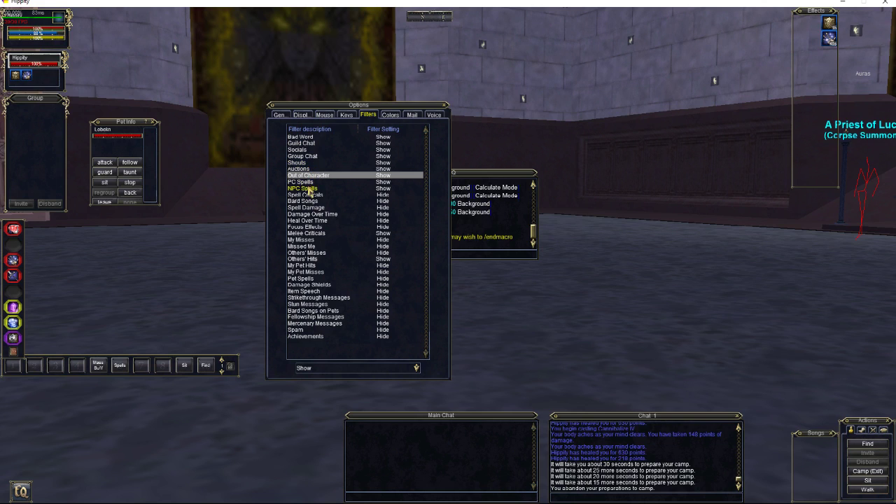
{"action": "left_click", "coordinate": [303, 182]}
{"action": "left_click", "coordinate": [339, 367]}
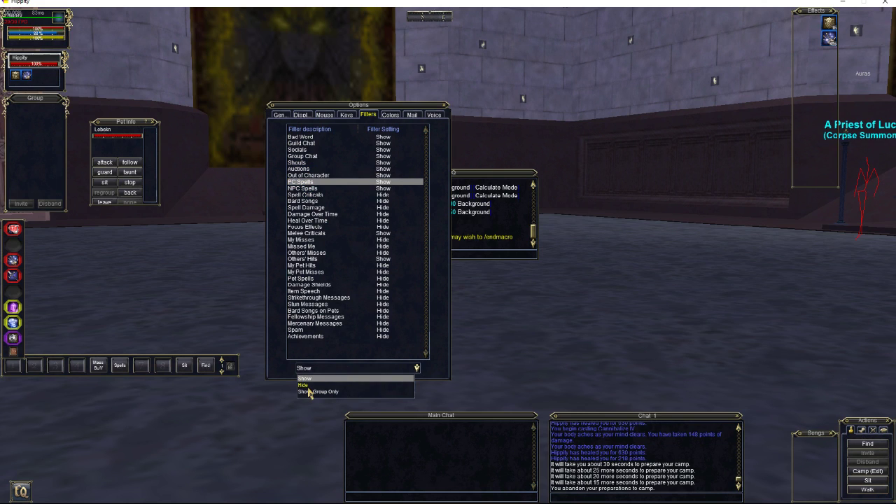
{"action": "left_click", "coordinate": [303, 385]}
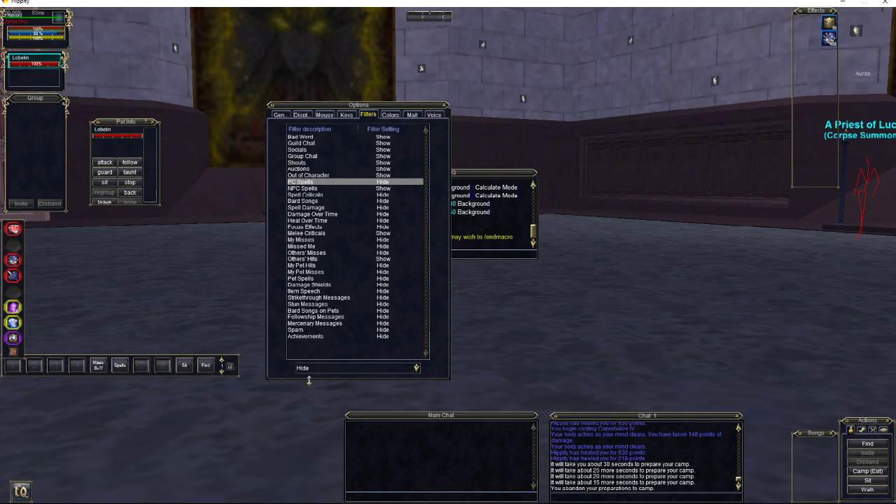
{"action": "left_click", "coordinate": [303, 189]}
{"action": "left_click", "coordinate": [315, 367]}
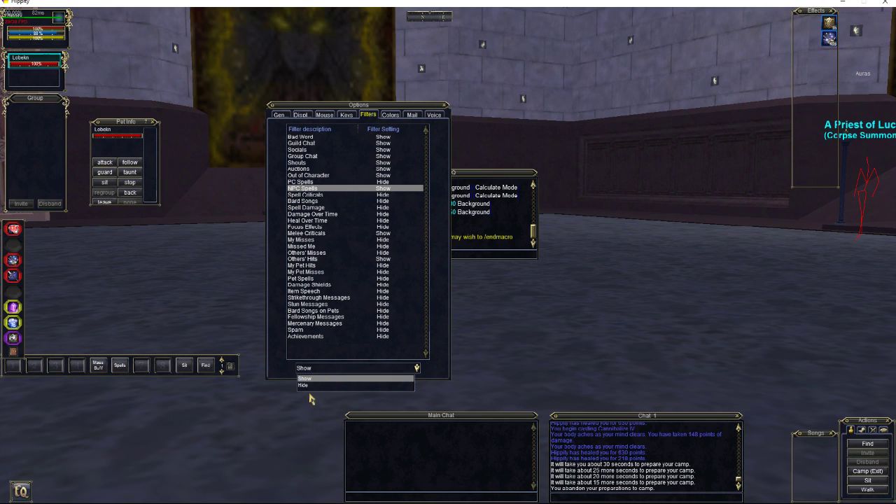
{"action": "left_click", "coordinate": [309, 386]}
Set the Melee Criticals chat filter to Hide.
{"action": "left_click", "coordinate": [341, 233]}
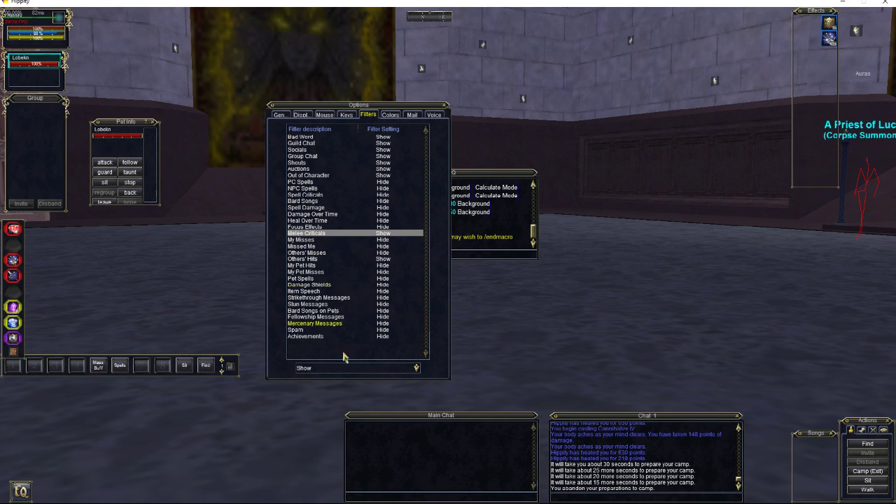
{"action": "left_click", "coordinate": [326, 374]}
{"action": "left_click", "coordinate": [322, 394]}
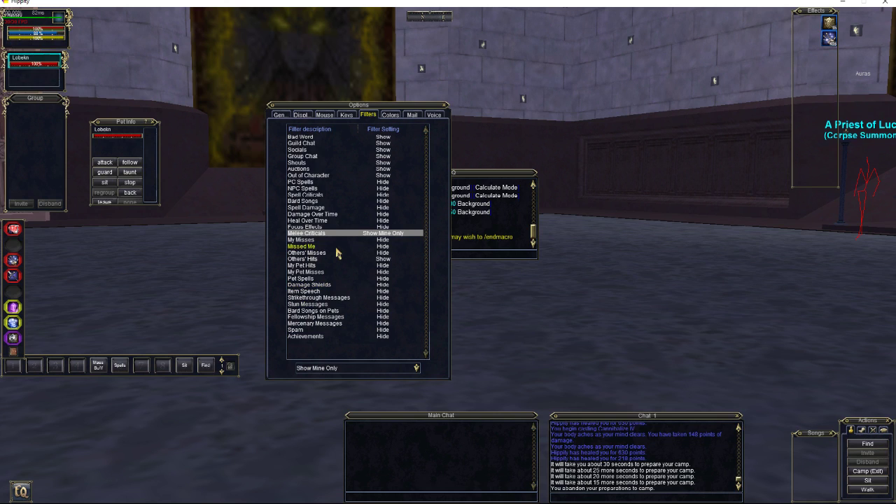
{"action": "left_click", "coordinate": [338, 369]}
{"action": "left_click", "coordinate": [321, 394]}
Check the available settings for the Others' Hits filter and close the options window.
{"action": "left_click", "coordinate": [341, 259]}
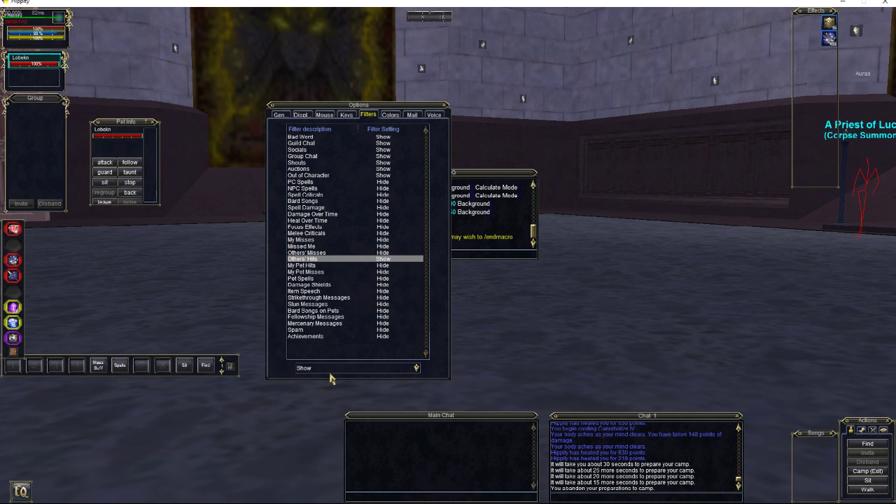
{"action": "left_click", "coordinate": [327, 371]}
{"action": "left_click", "coordinate": [304, 378]}
{"action": "key", "text": "Escape"}
Try to start camping to the desktop with /camp desktop while the macro is still running.
{"action": "type", "text": "/"}
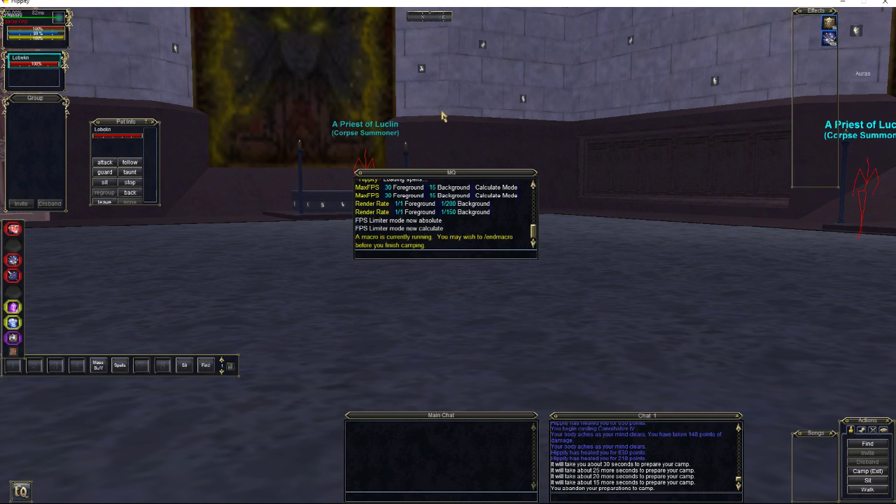
{"action": "type", "text": "camp desktop"}
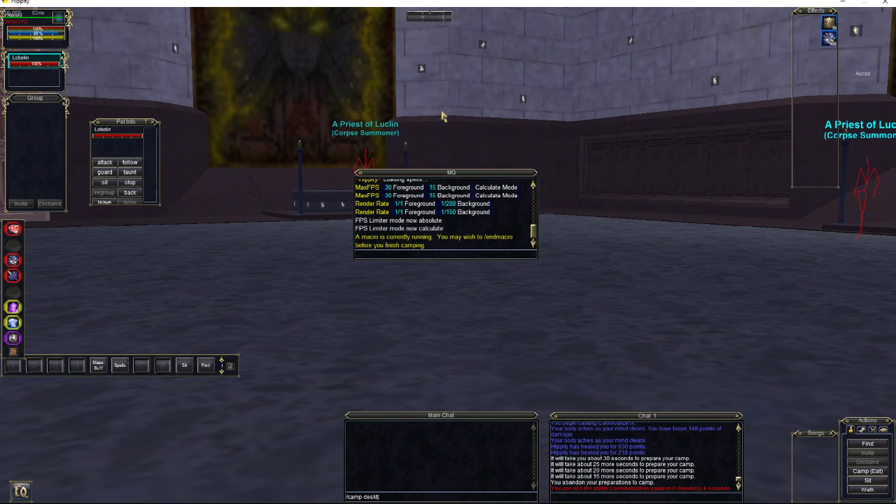
{"action": "key", "text": "Return"}
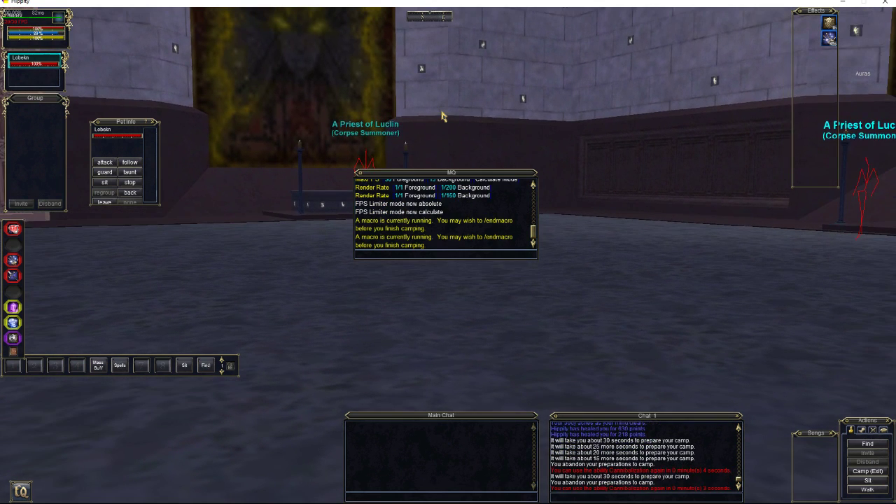
End the running macro with /endmacro and restart camping with /camp desktop.
{"action": "type", "text": "/endmacro"}
{"action": "key", "text": "Return"}
{"action": "type", "text": "/c"}
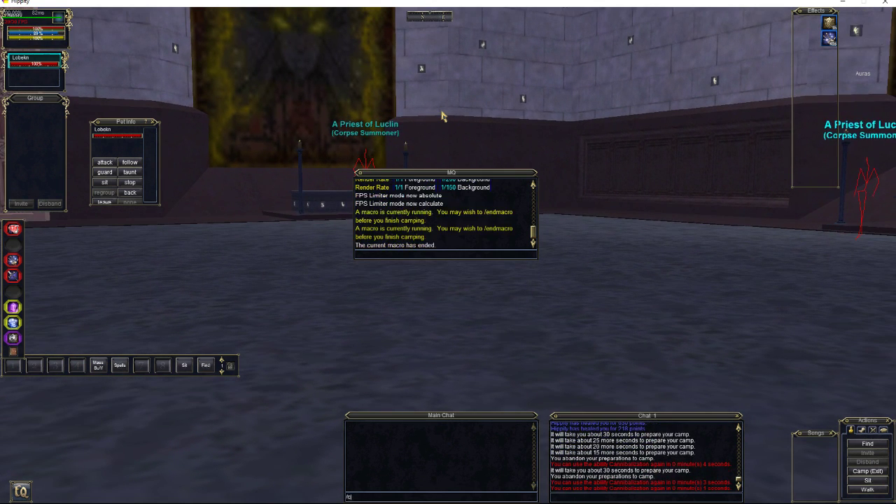
{"action": "type", "text": "amp desktop"}
{"action": "key", "text": "Return"}
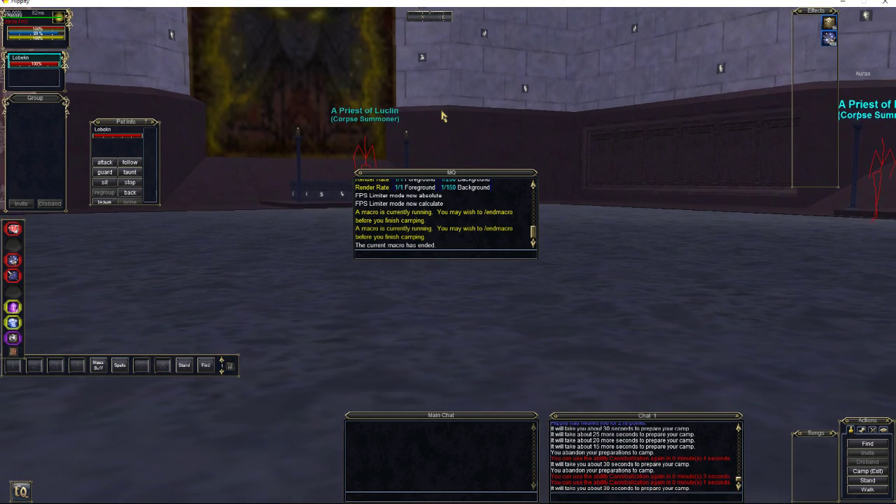
Switch to the forum guide in Chrome, skim its display and filter options through to the first replies, and return to the game.
{"action": "key", "text": "alt+Tab"}
{"action": "key", "text": "Tab"}
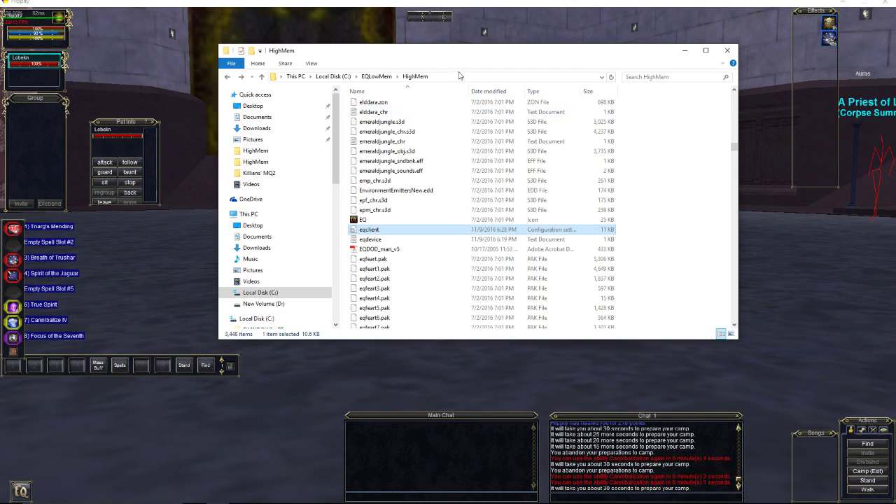
{"action": "key", "text": "alt+Tab"}
{"action": "key", "text": "Tab"}
{"action": "key", "text": "Tab"}
{"action": "key", "text": "shift+Tab"}
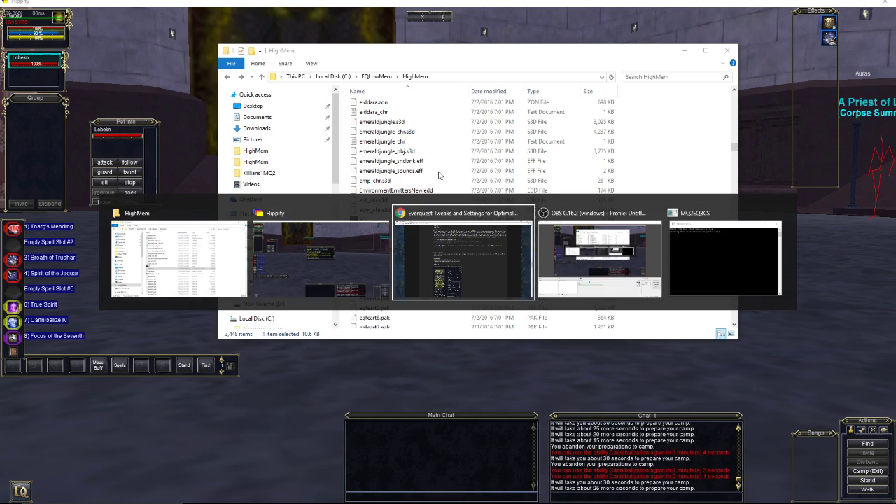
{"action": "scroll", "coordinate": [430, 179], "scroll_direction": "down", "scroll_amount": 5}
{"action": "scroll", "coordinate": [429, 179], "scroll_direction": "down", "scroll_amount": 3}
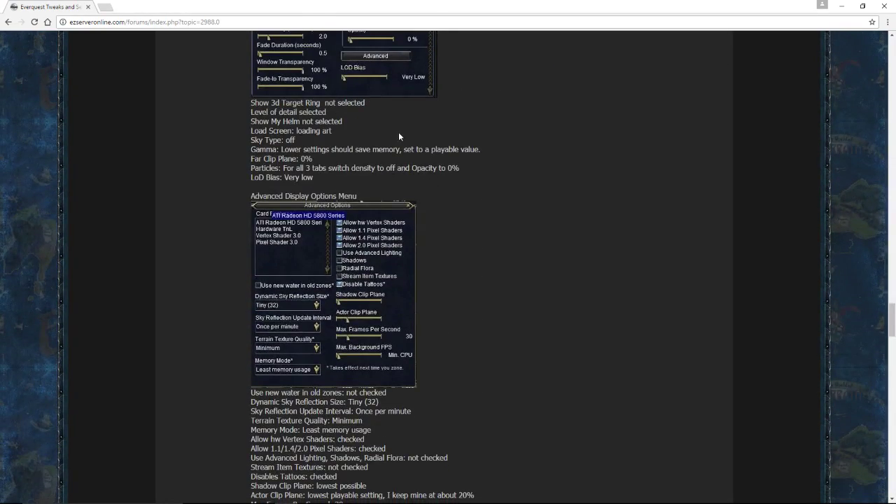
{"action": "scroll", "coordinate": [399, 132], "scroll_direction": "down", "scroll_amount": 12}
{"action": "key", "text": "alt+Tab"}
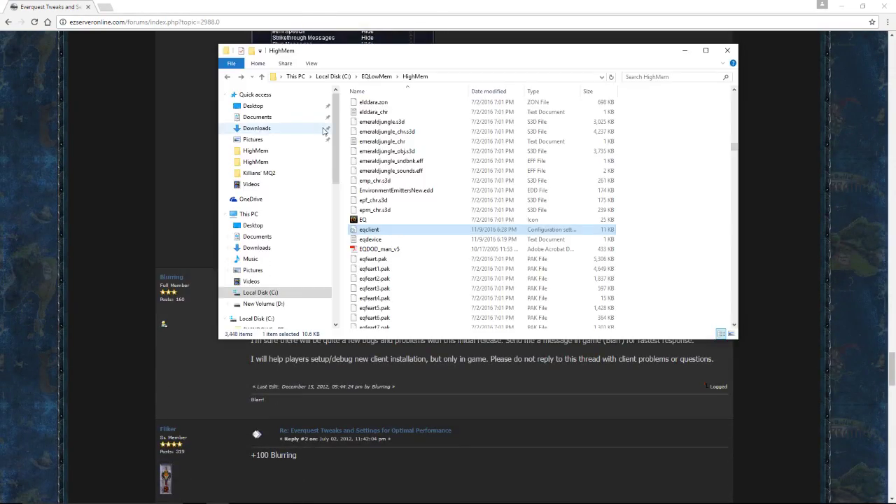
{"action": "key", "text": "alt+Tab"}
{"action": "key", "text": "Tab"}
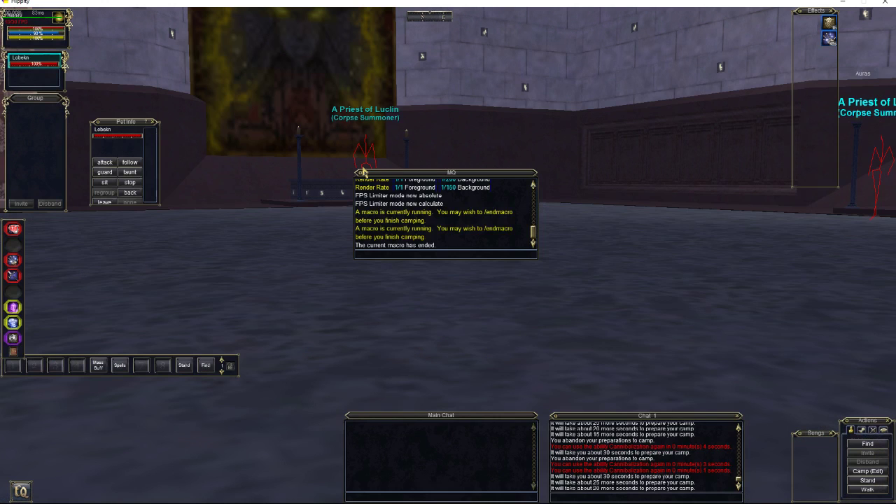